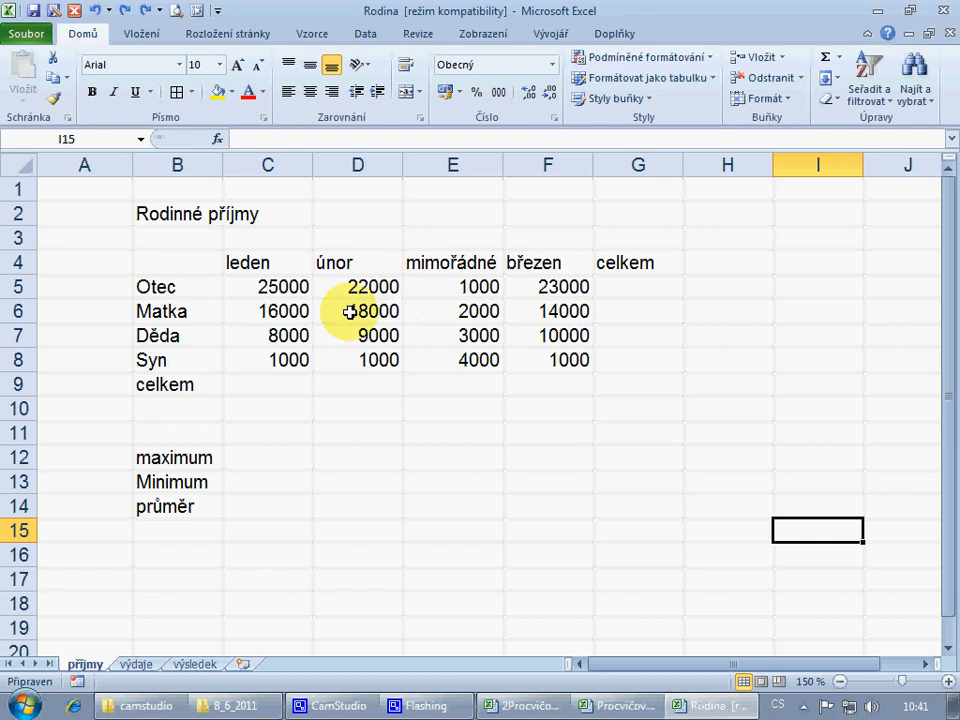
Apply all borders to the income table in cells B2:G9.
drag(154, 285, 161, 364)
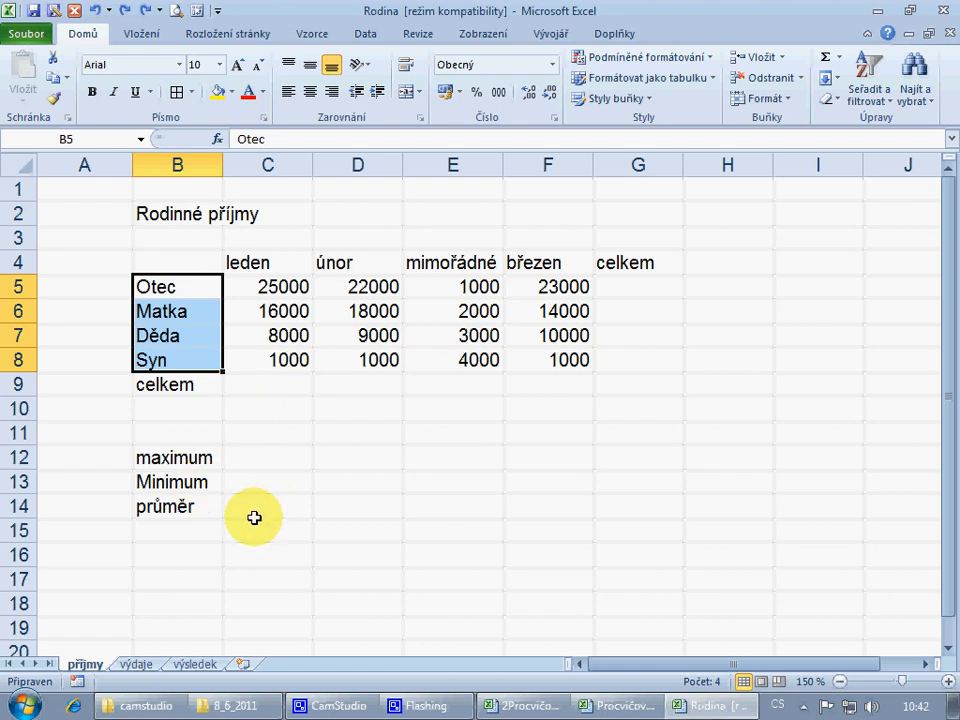
click(355, 412)
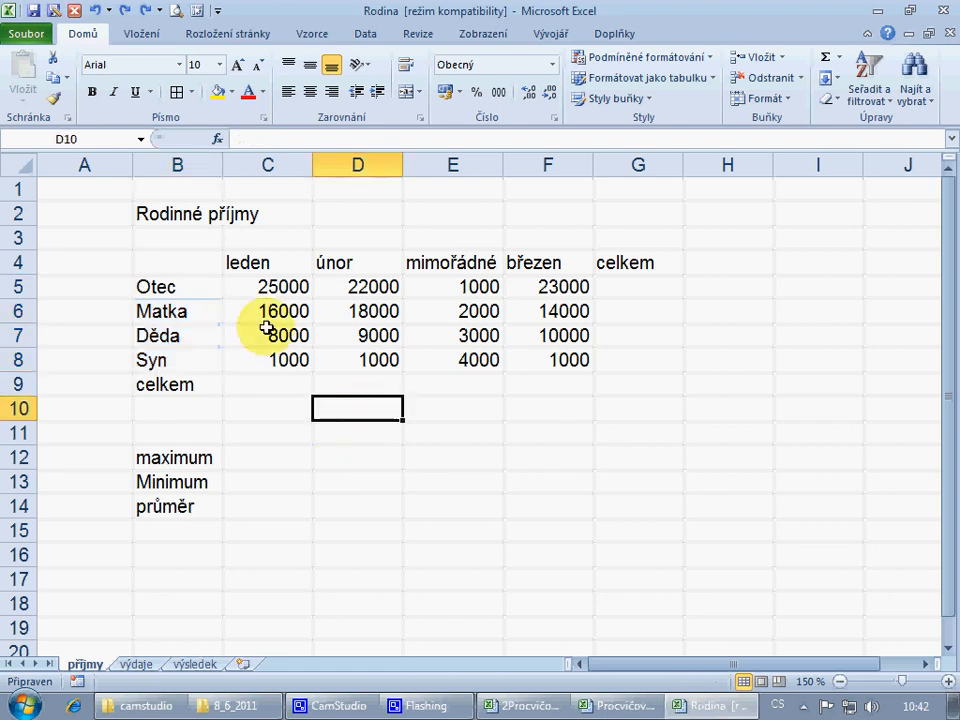
drag(145, 213, 624, 384)
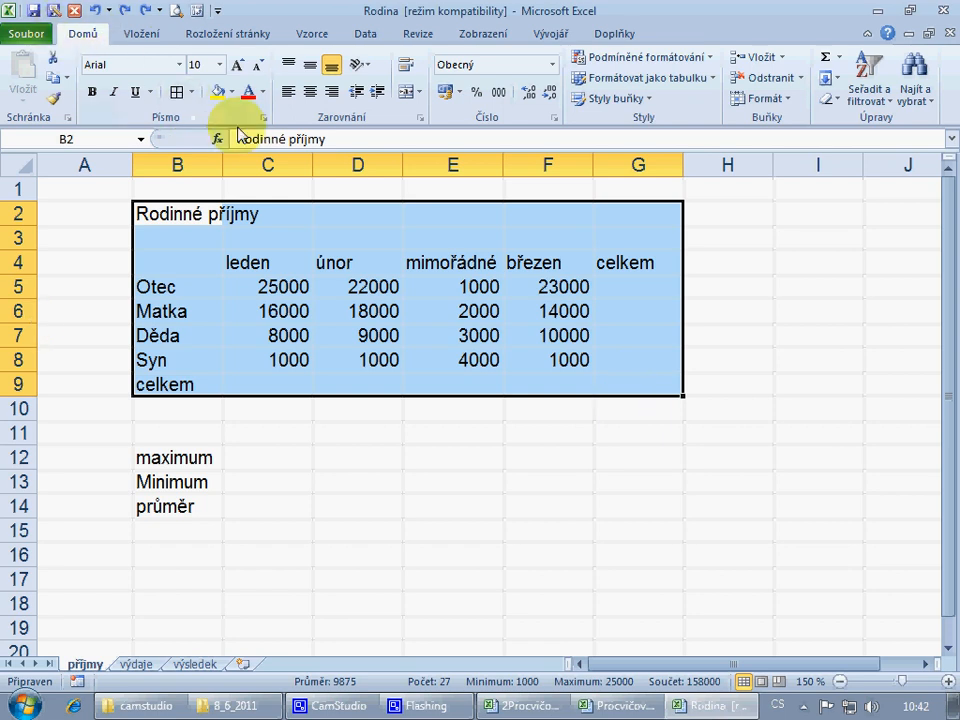
click(191, 93)
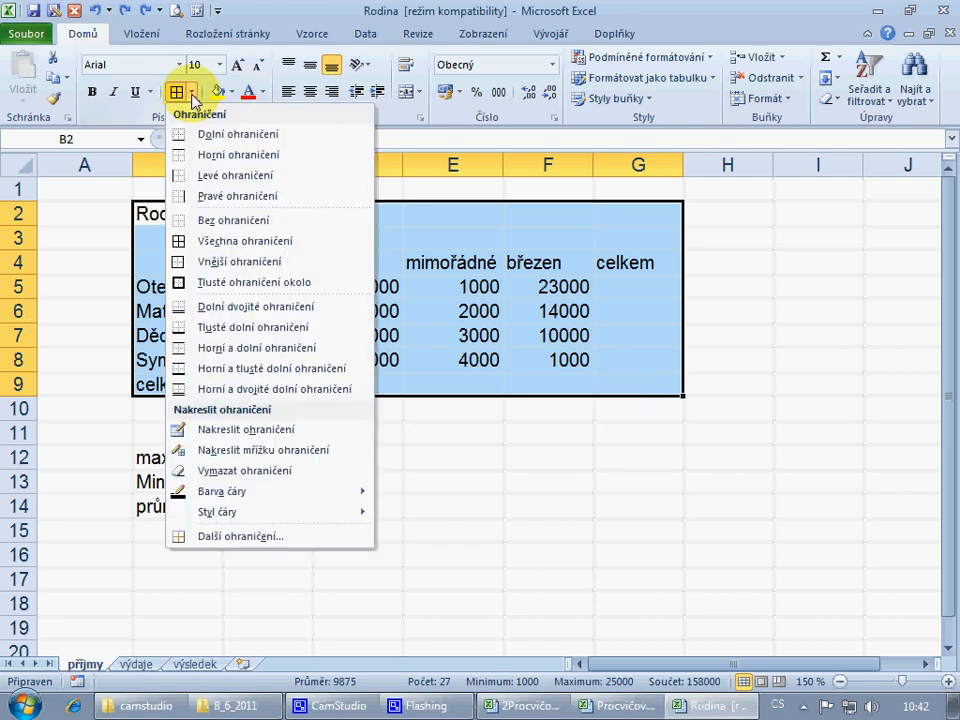
click(242, 241)
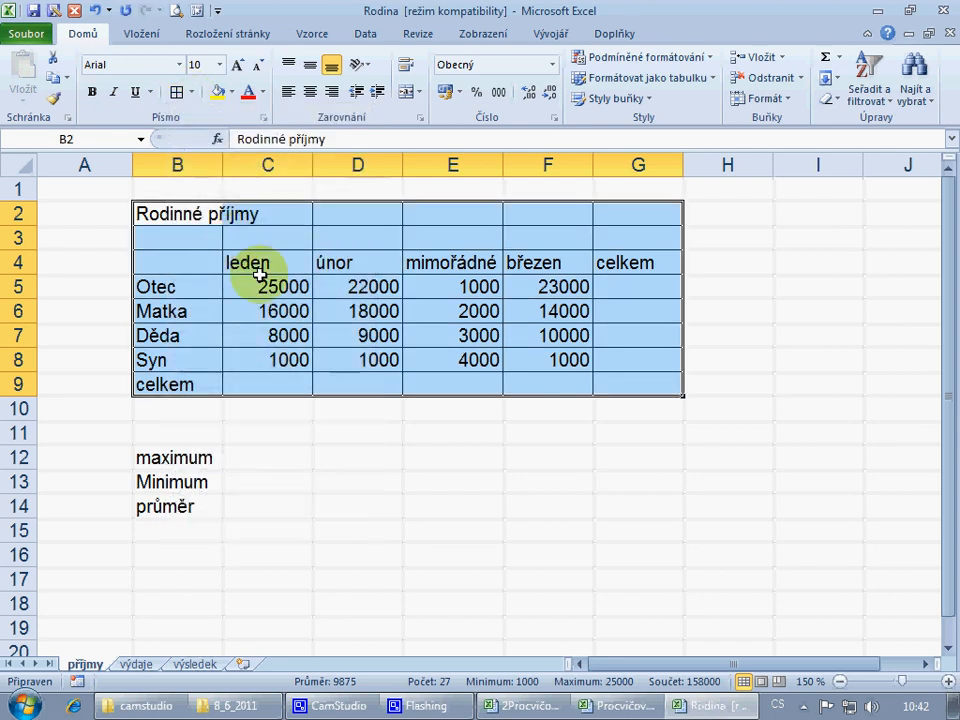
click(456, 431)
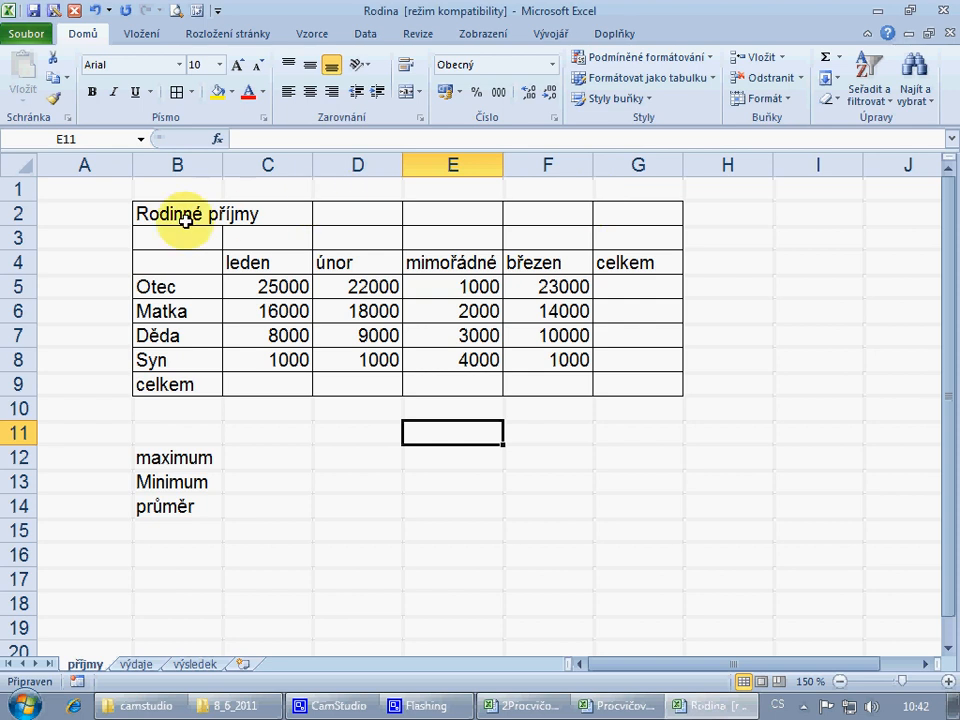
Merge and centre the title "Rodinné příjmy" across B2:G3 and align it vertically to the middle.
drag(185, 221, 647, 229)
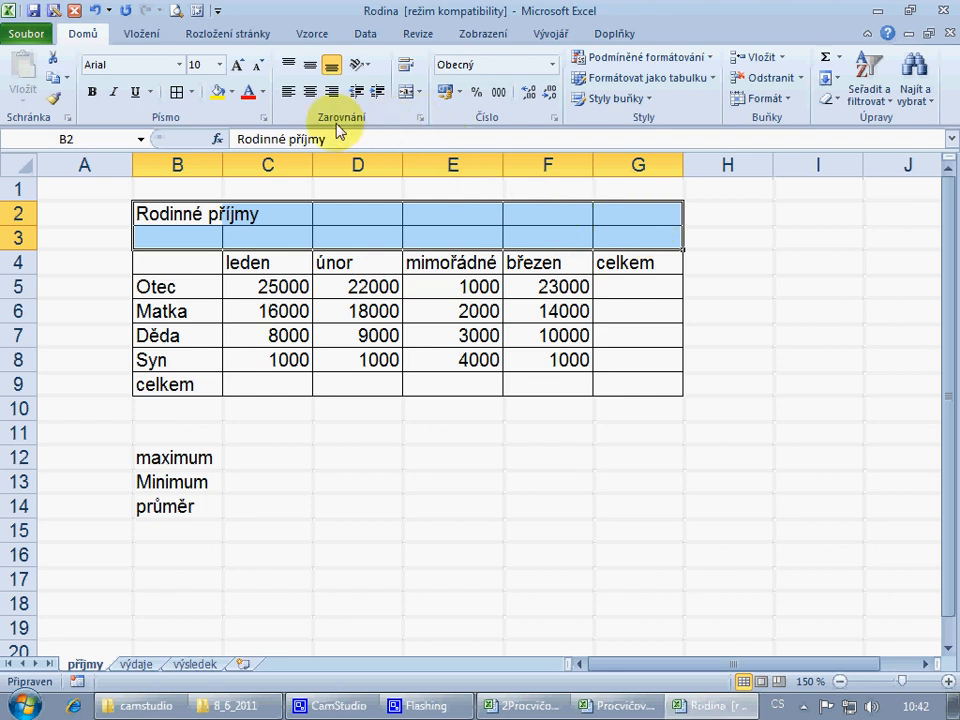
click(407, 93)
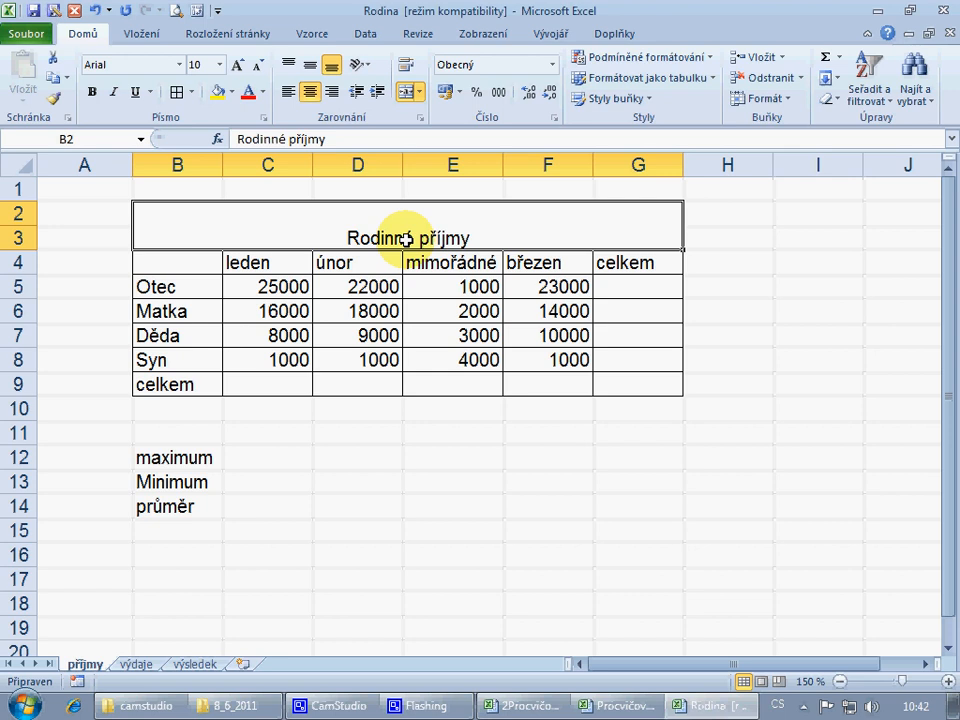
click(311, 67)
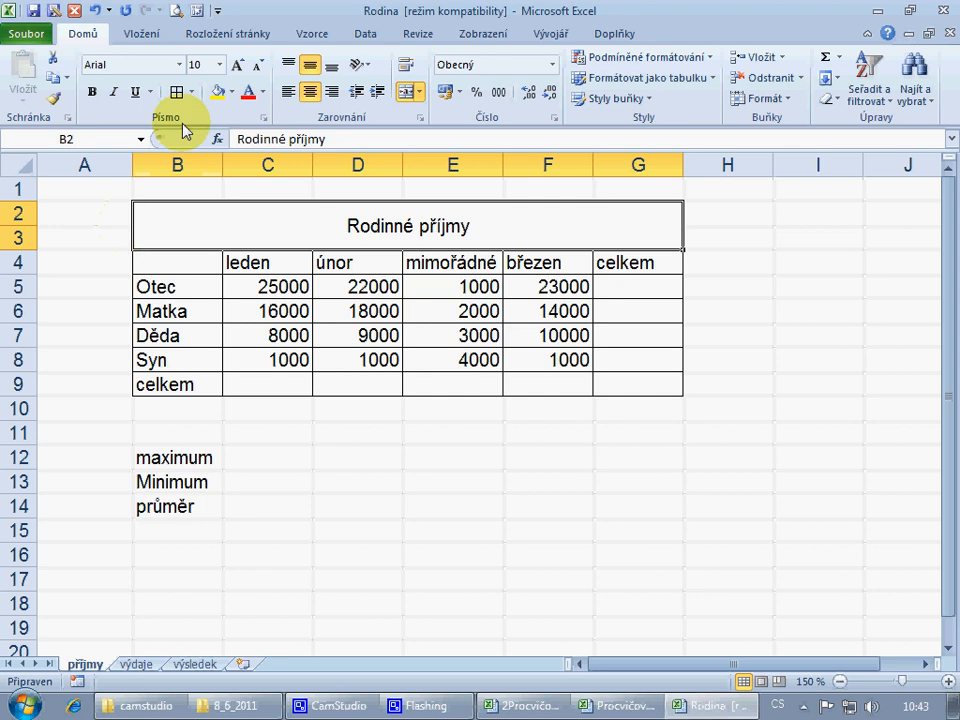
Put a thick outside border around the merged title cell.
click(194, 92)
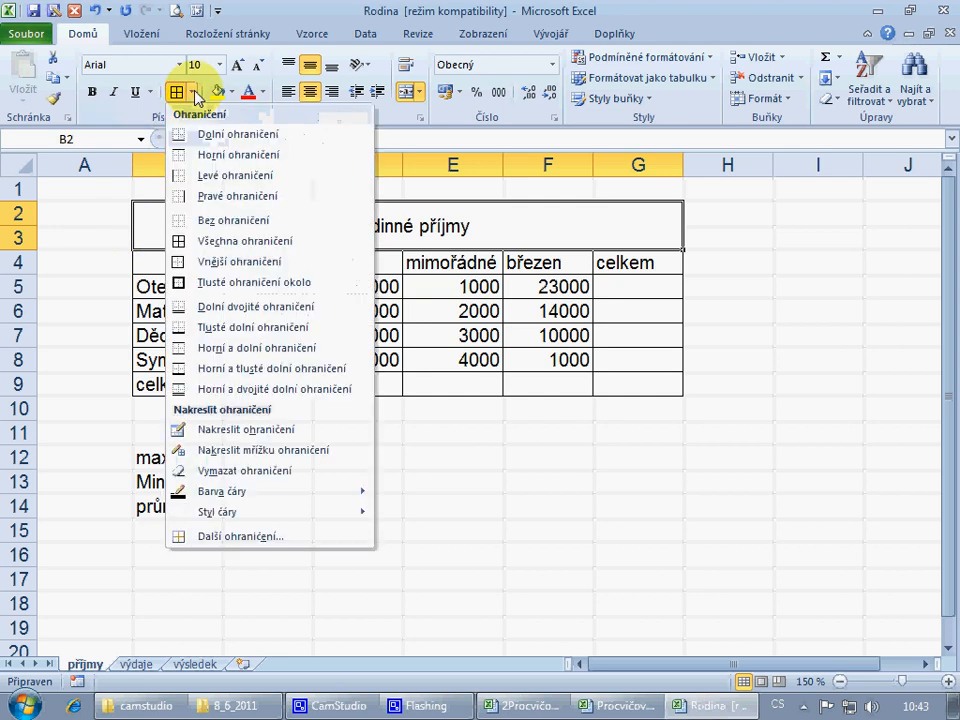
click(253, 285)
click(647, 503)
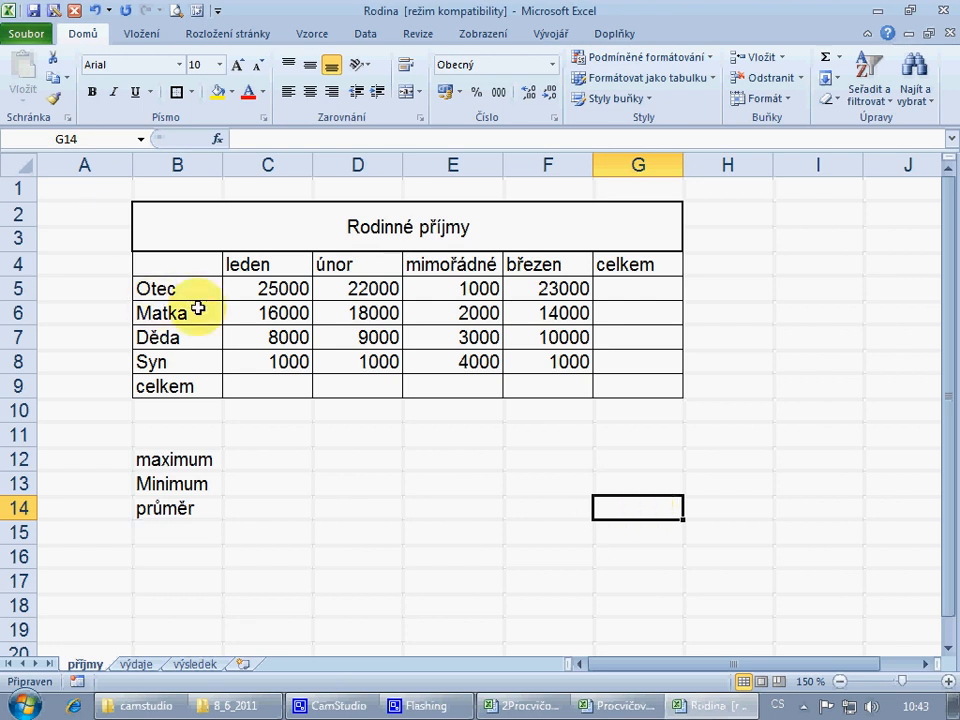
click(290, 291)
click(288, 311)
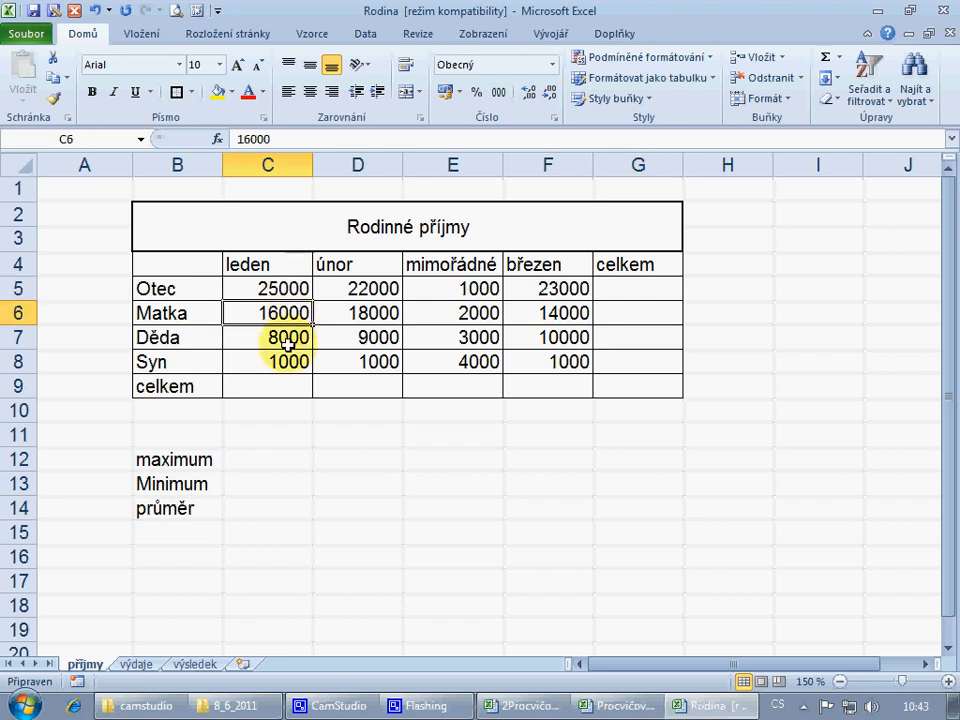
click(287, 339)
click(281, 364)
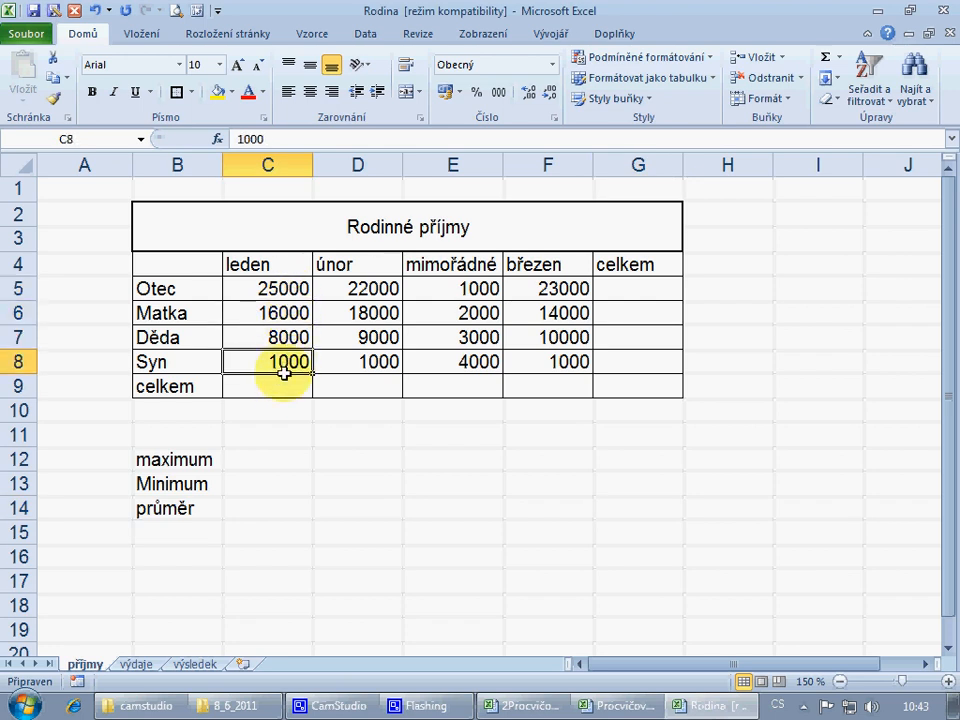
Total the leden column in cell C9 with the constant-value formula =25000+16000+8000+1000.
click(281, 386)
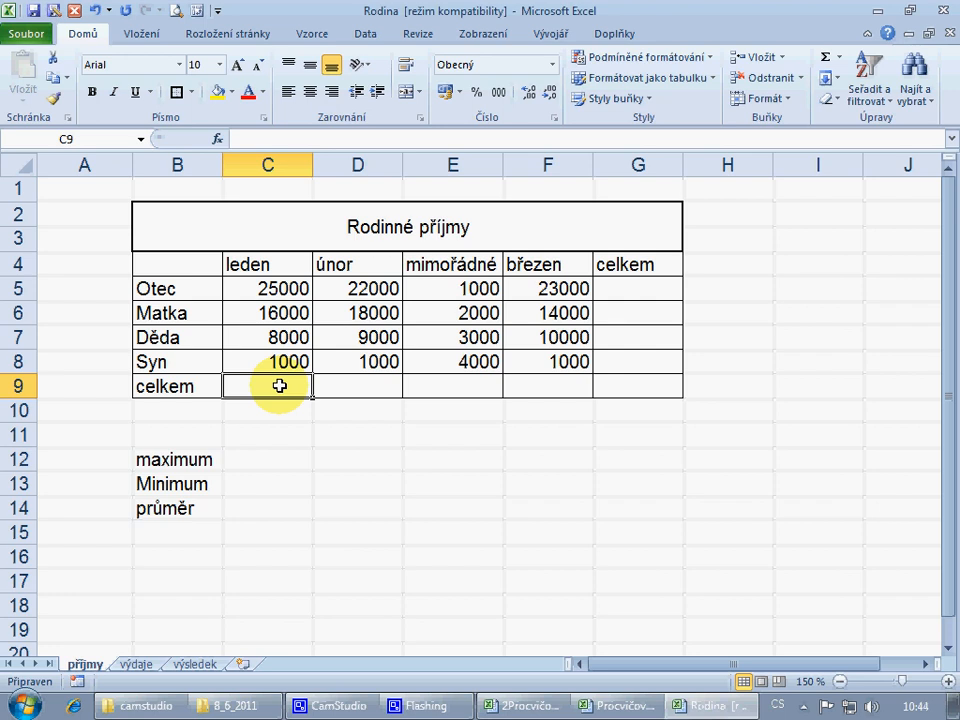
text(=)
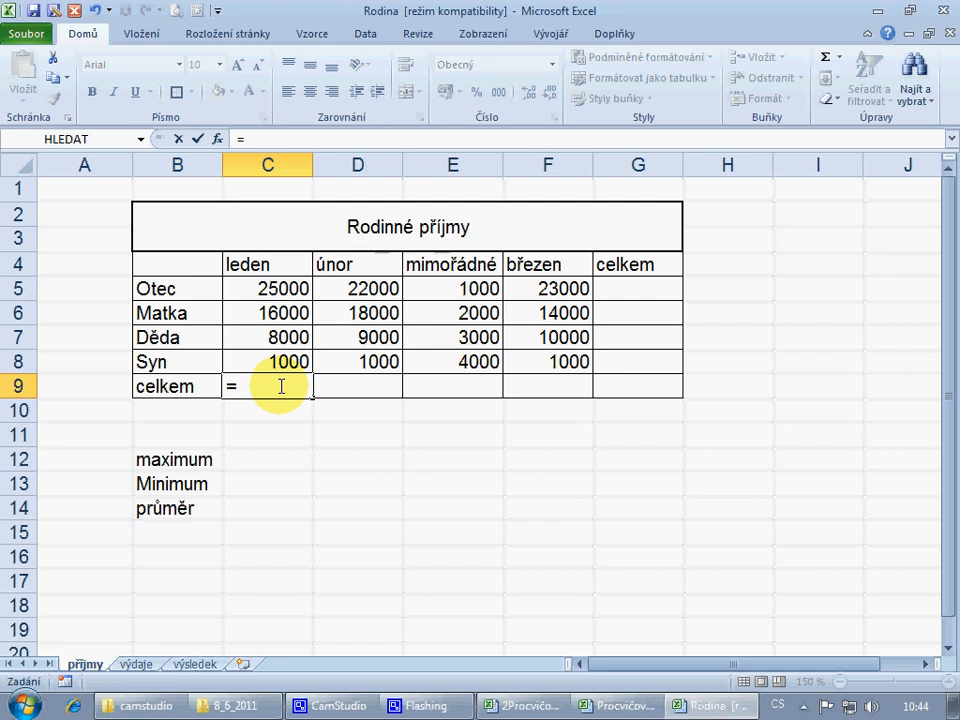
text(25000)
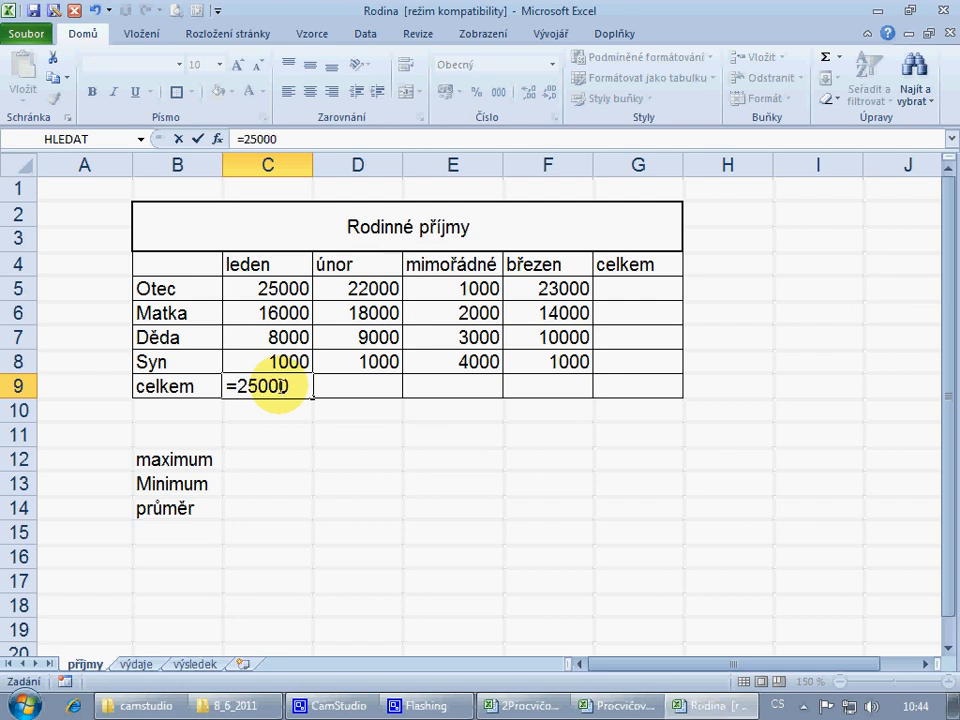
text(+16000)
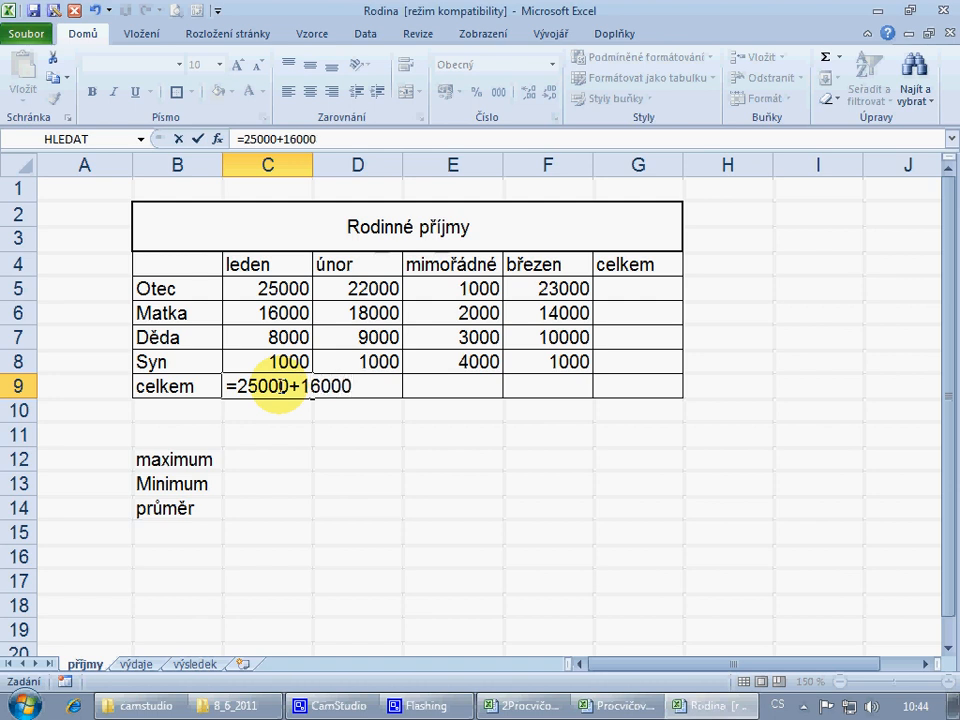
text(+8)
text(000)
text(+1)
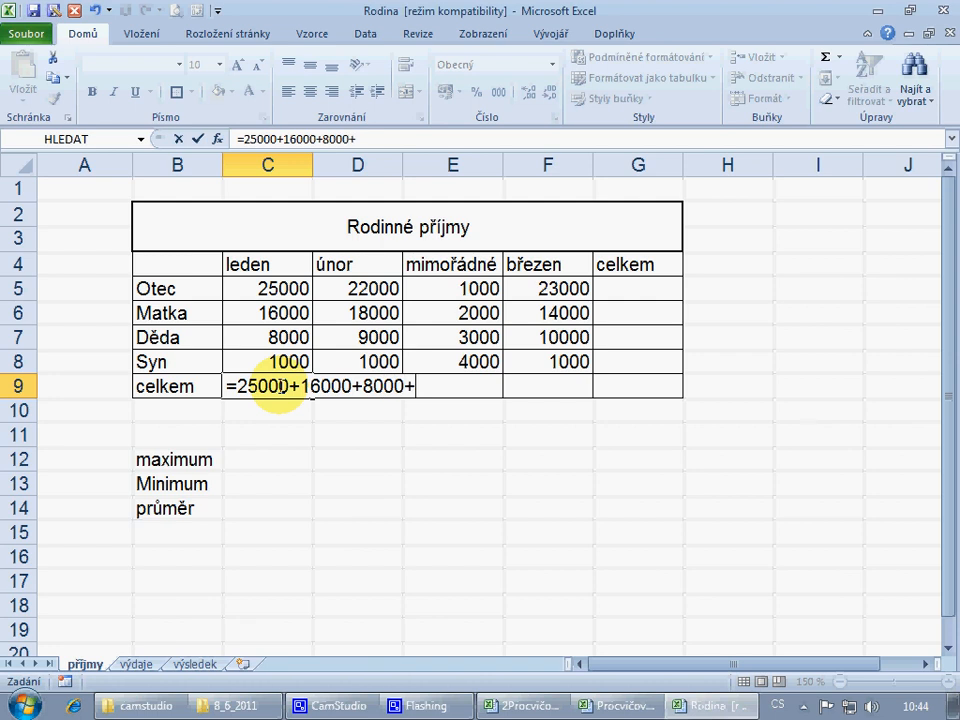
text(000)
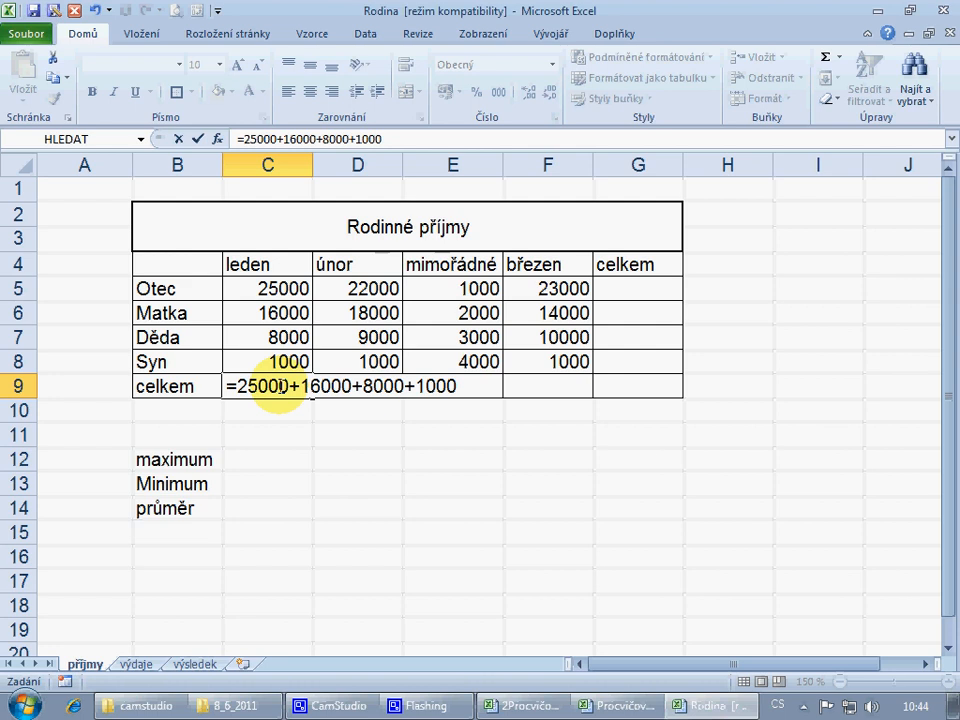
click(200, 145)
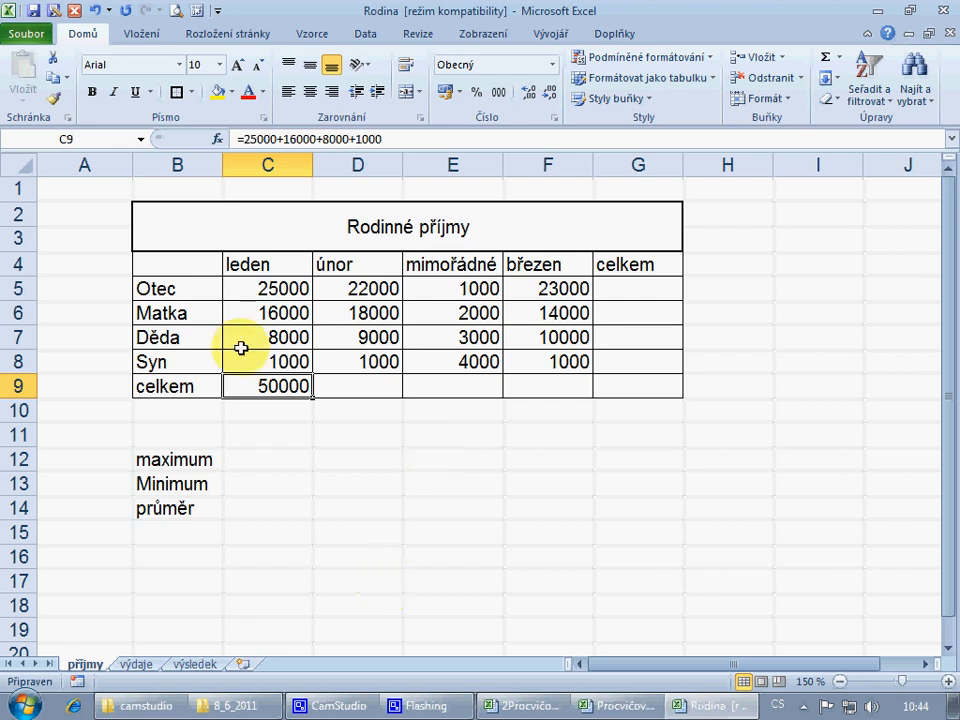
click(277, 290)
click(276, 314)
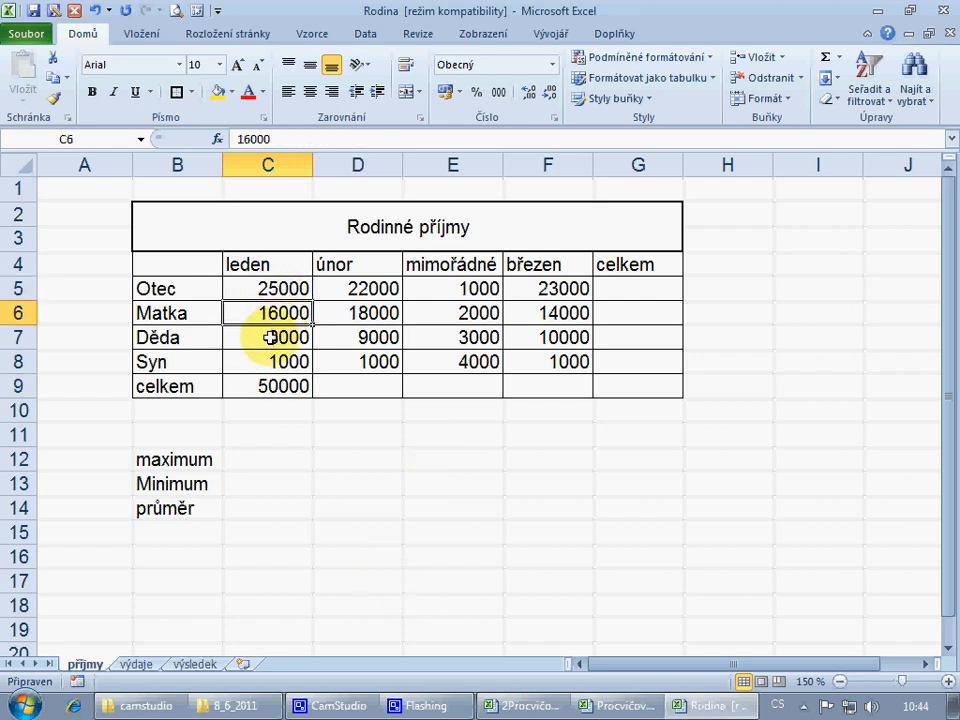
click(270, 338)
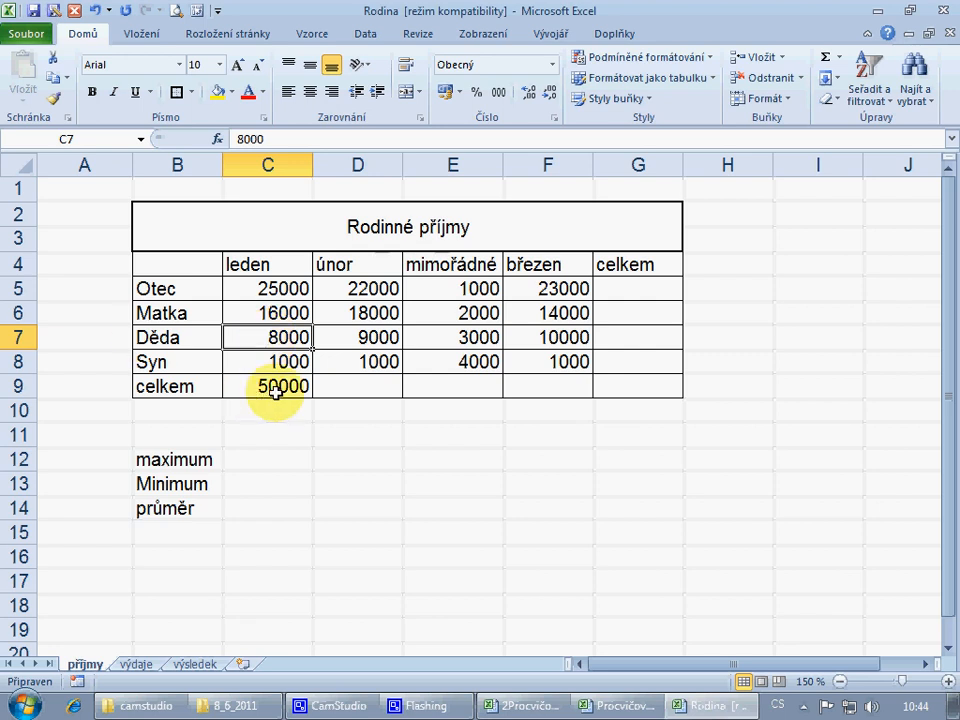
Total the únor column in cell D9 with the cell-reference formula =D5+D6+D7+D8.
click(373, 390)
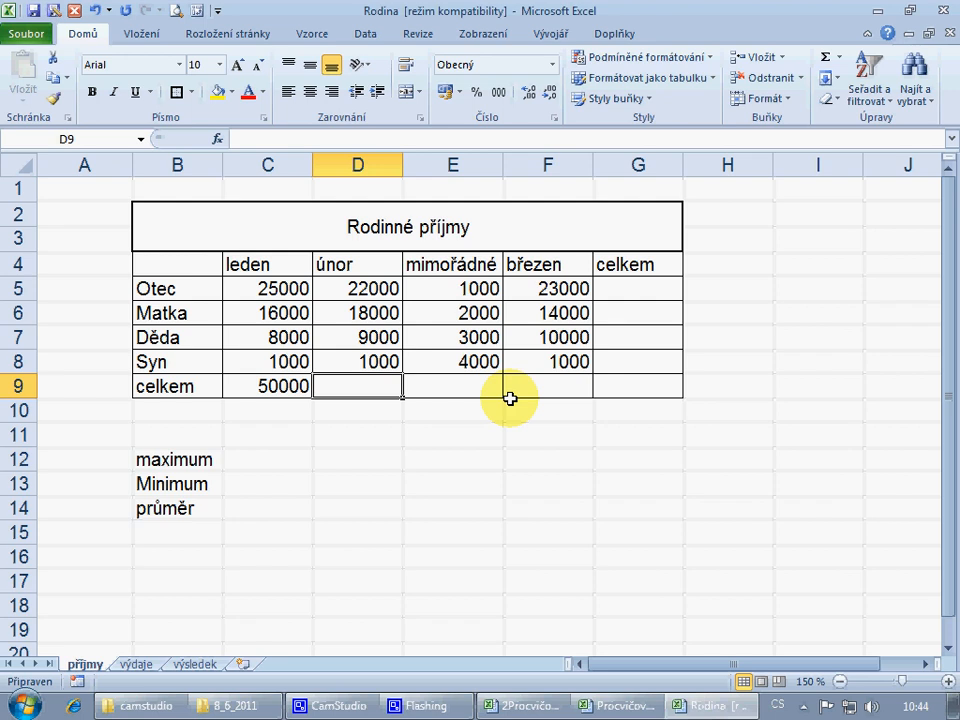
text(=)
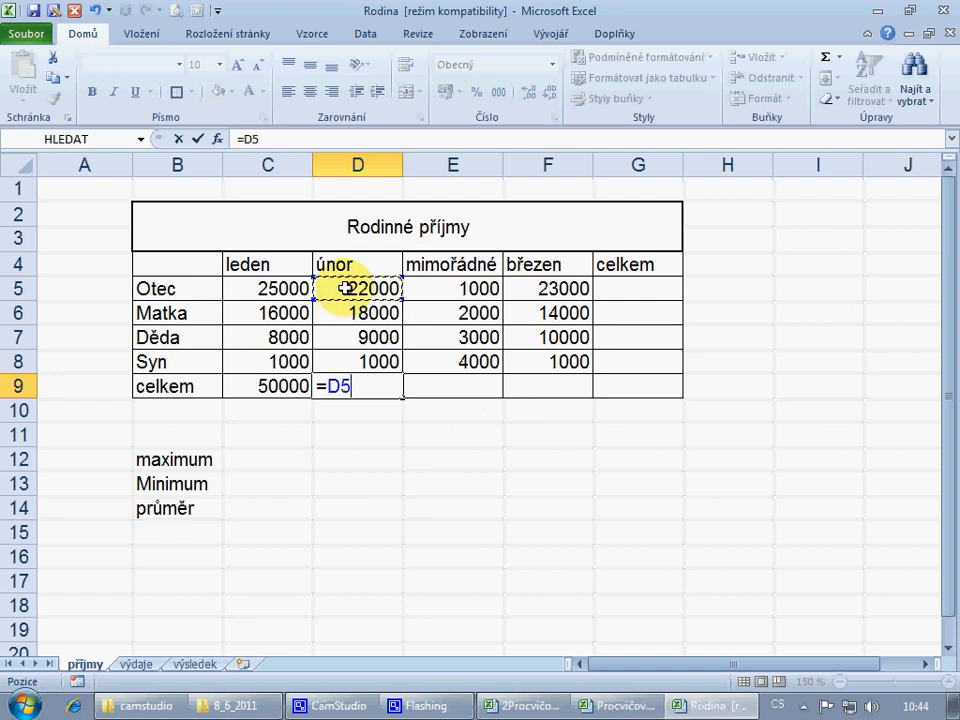
text(+)
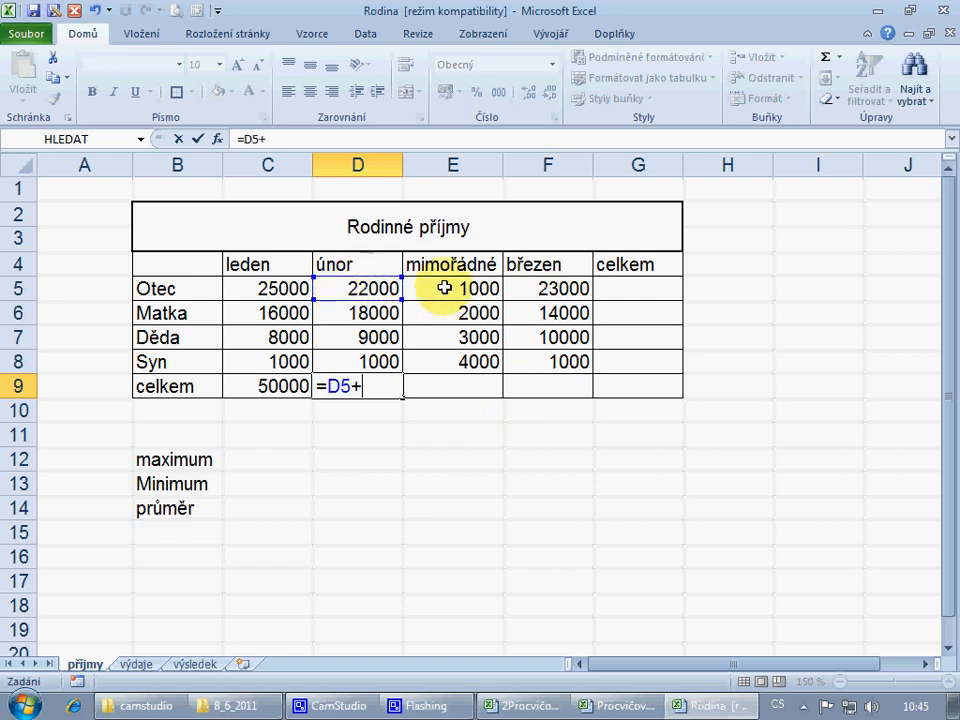
click(377, 312)
text(+)
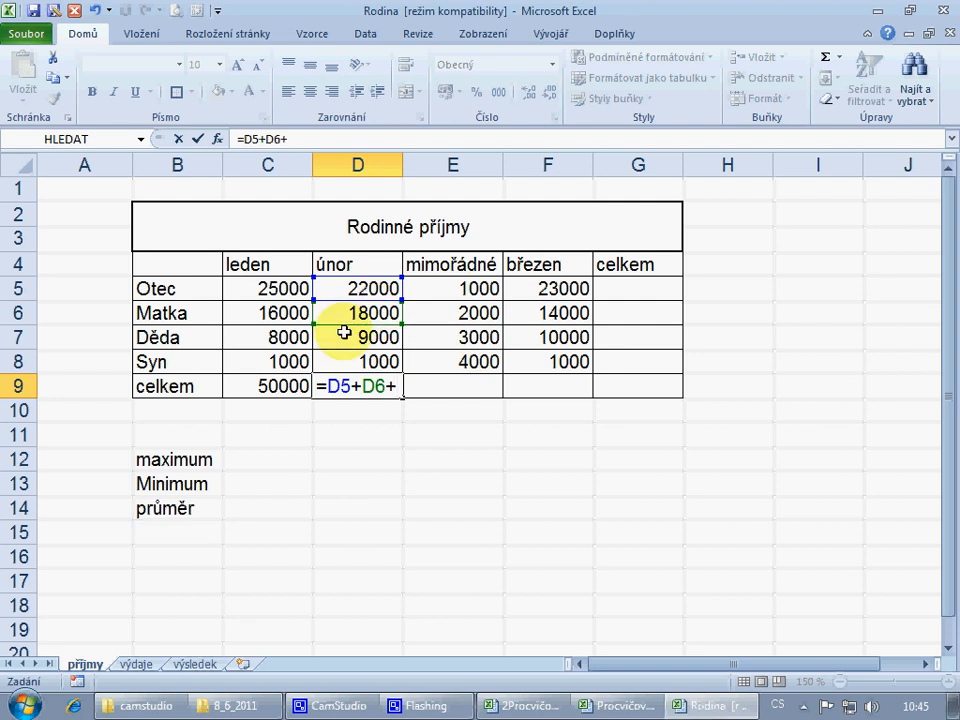
click(345, 334)
text(+)
click(340, 360)
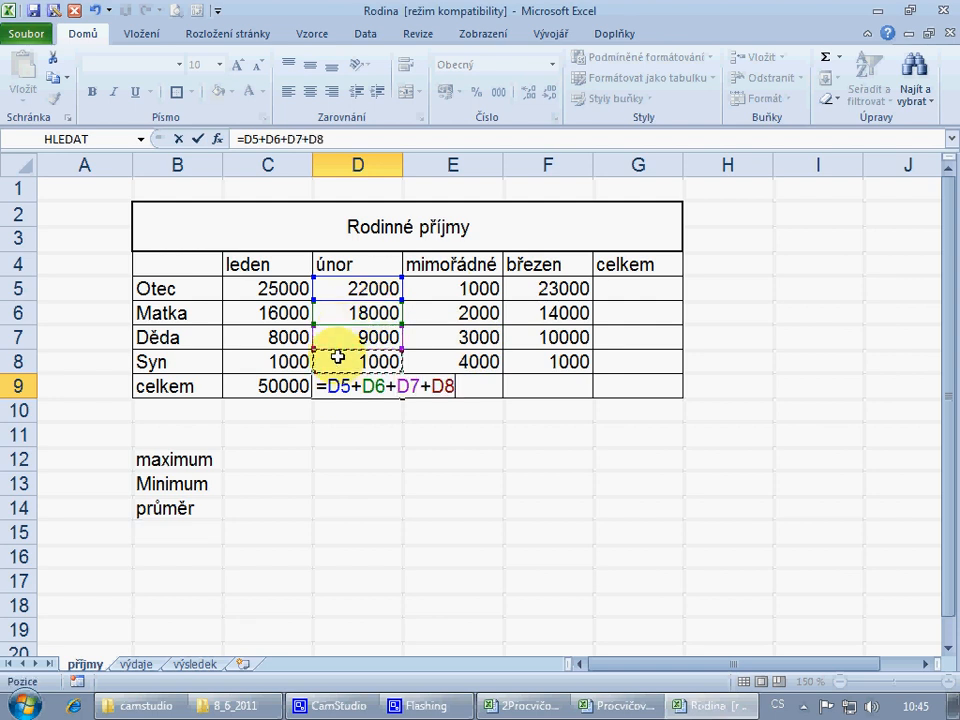
click(200, 140)
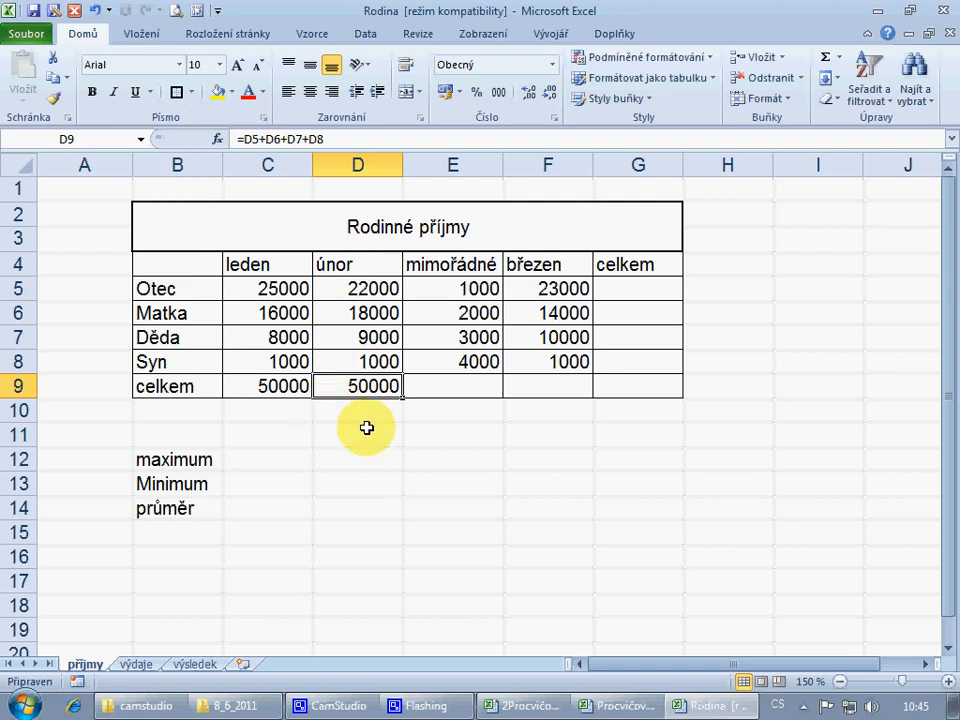
Set Syn's únor and leden incomes to 2000 each and compare how the two total formulas respond.
click(370, 358)
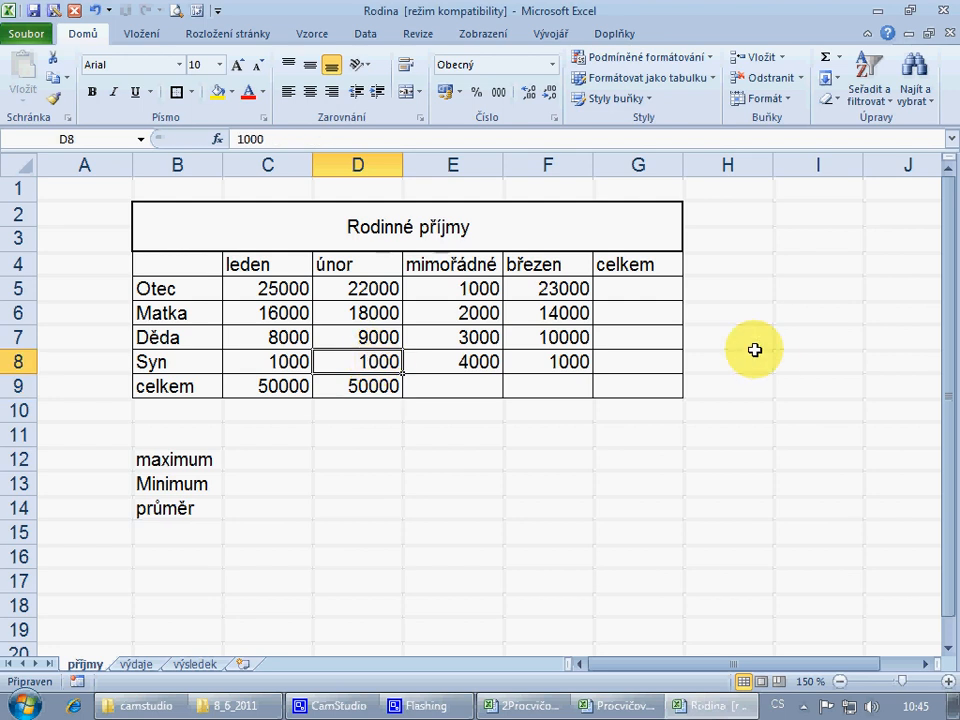
text(2000)
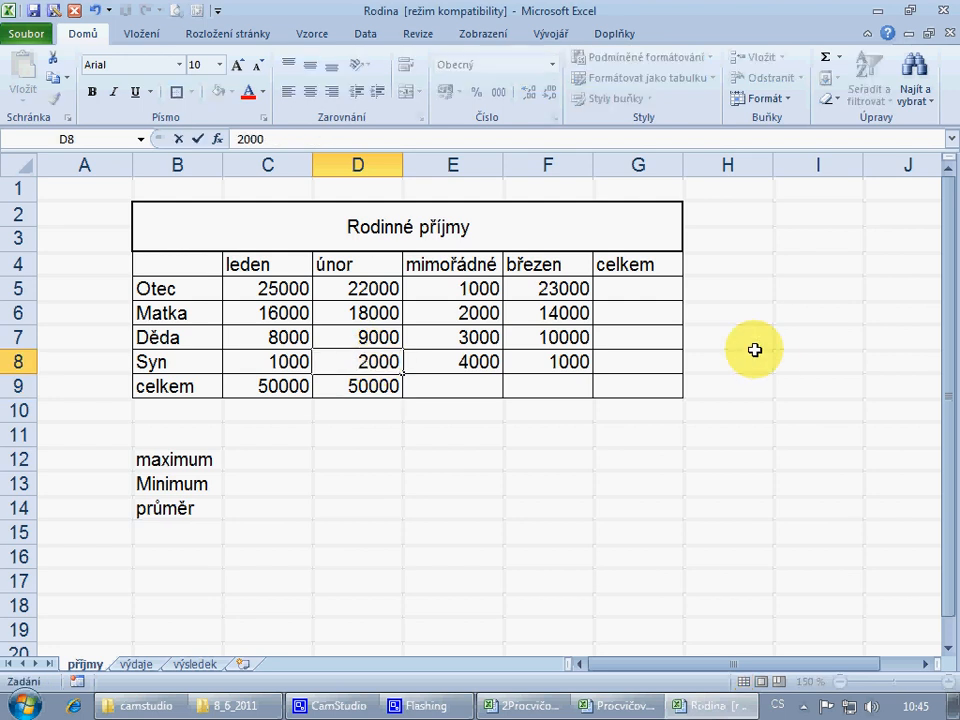
key(Return)
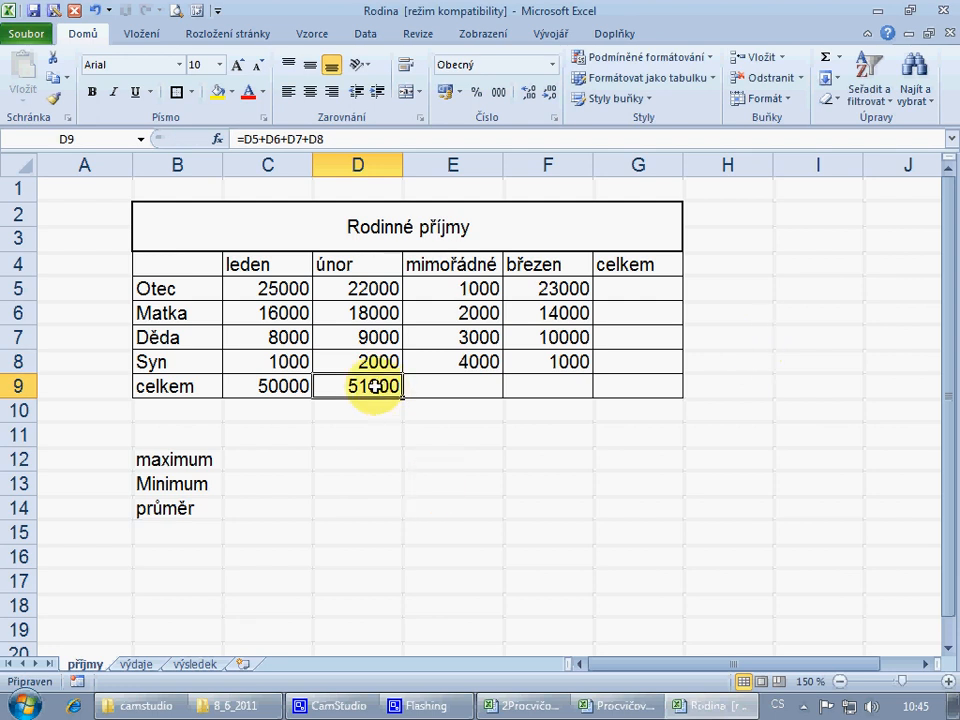
click(300, 364)
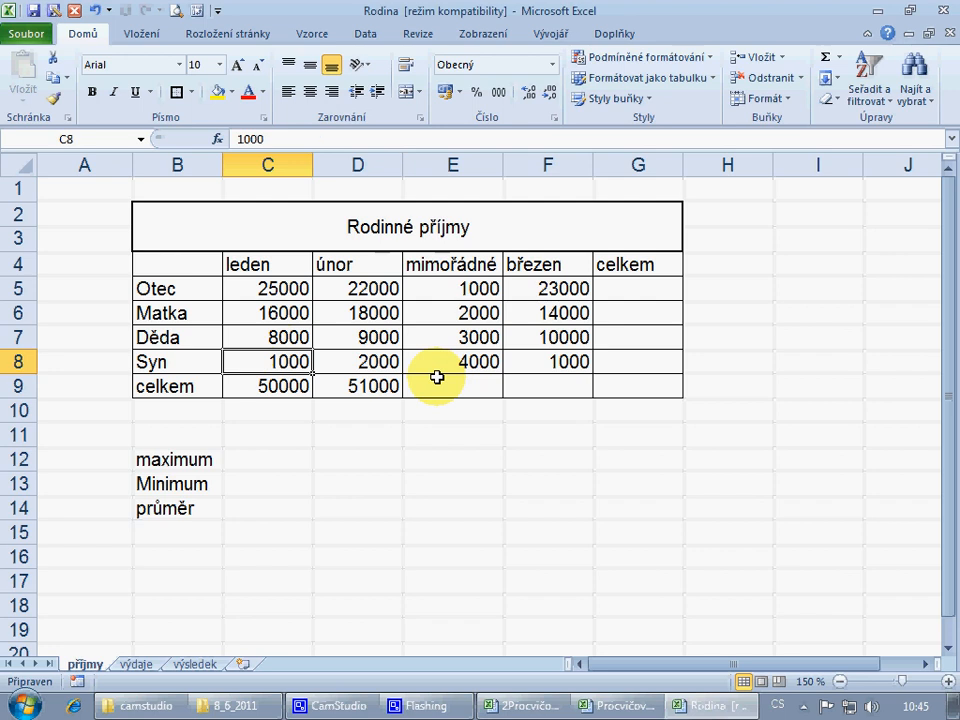
text(2000)
key(Return)
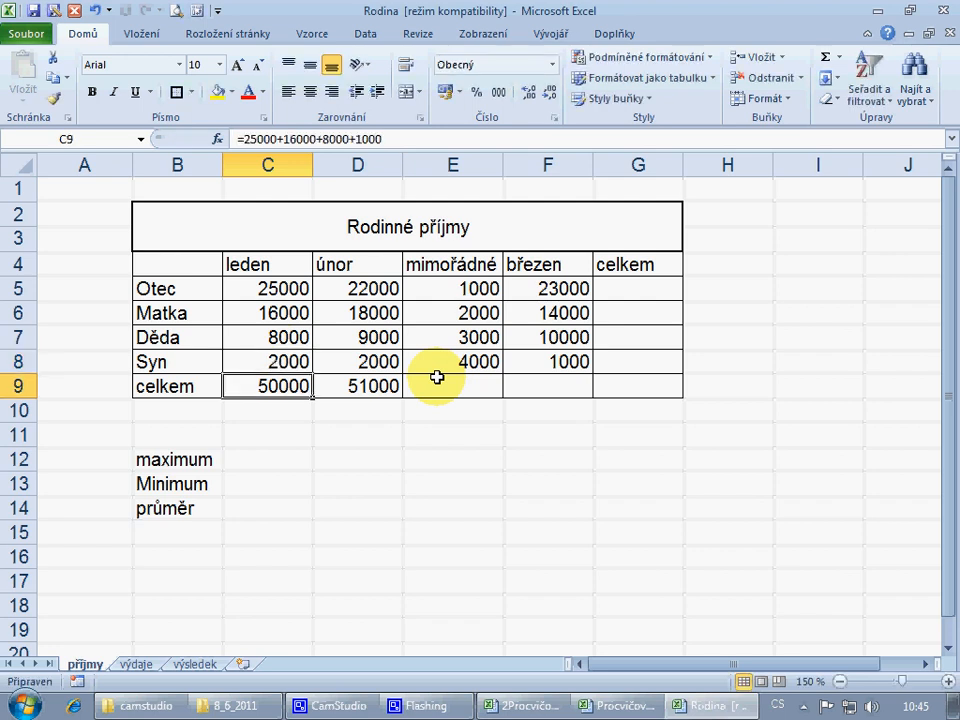
click(354, 386)
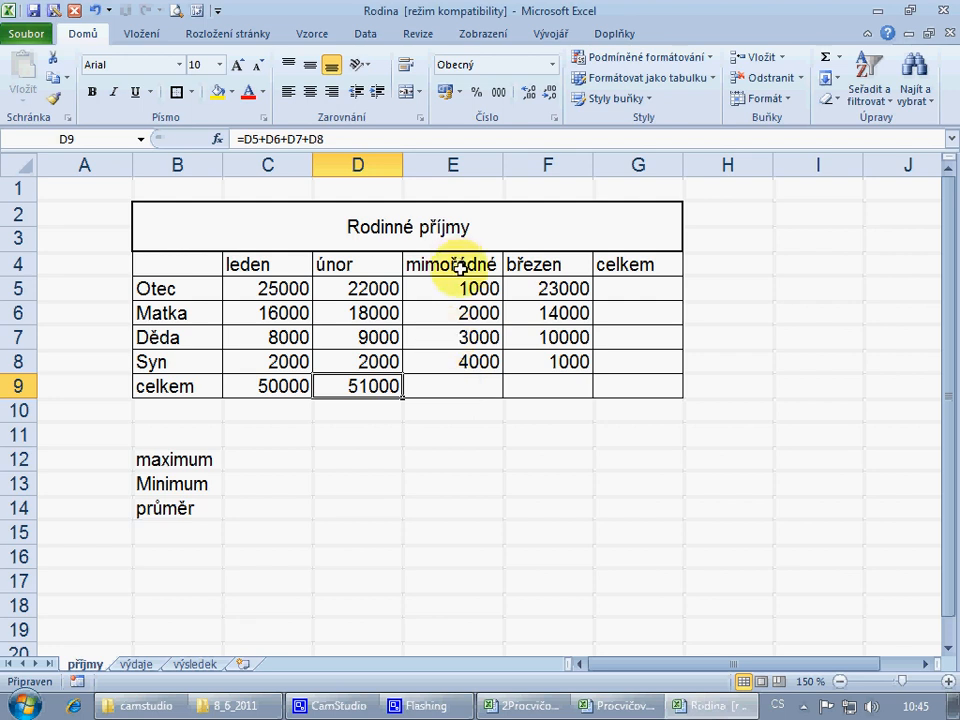
Total the mimořádné column in cell E9 with AutoSum, using =SUMA(E5:E8), and review the formula.
click(452, 396)
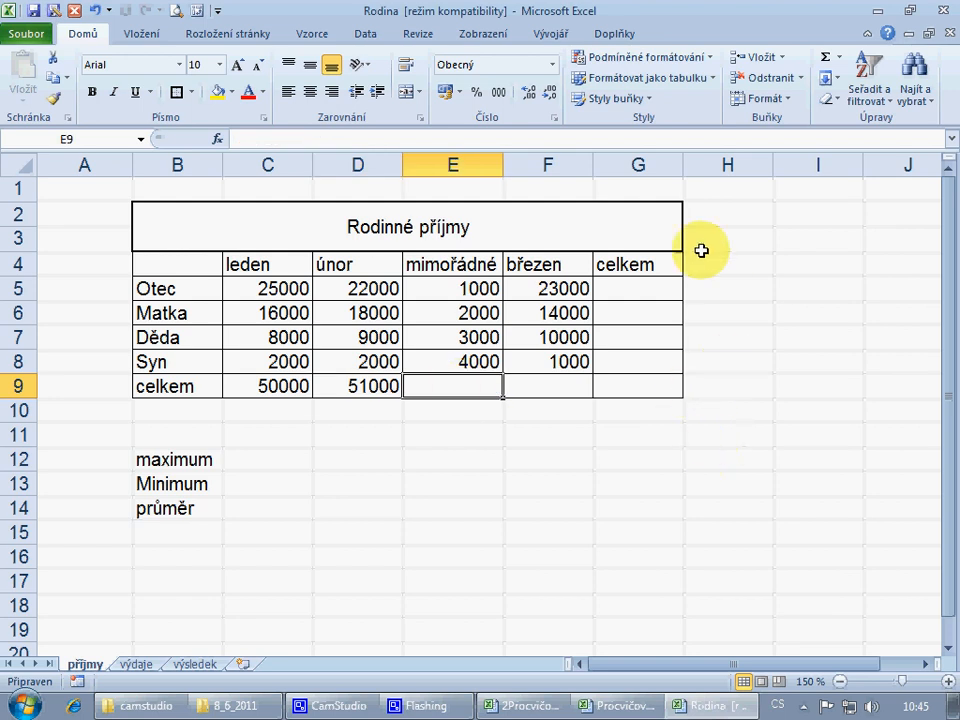
click(826, 62)
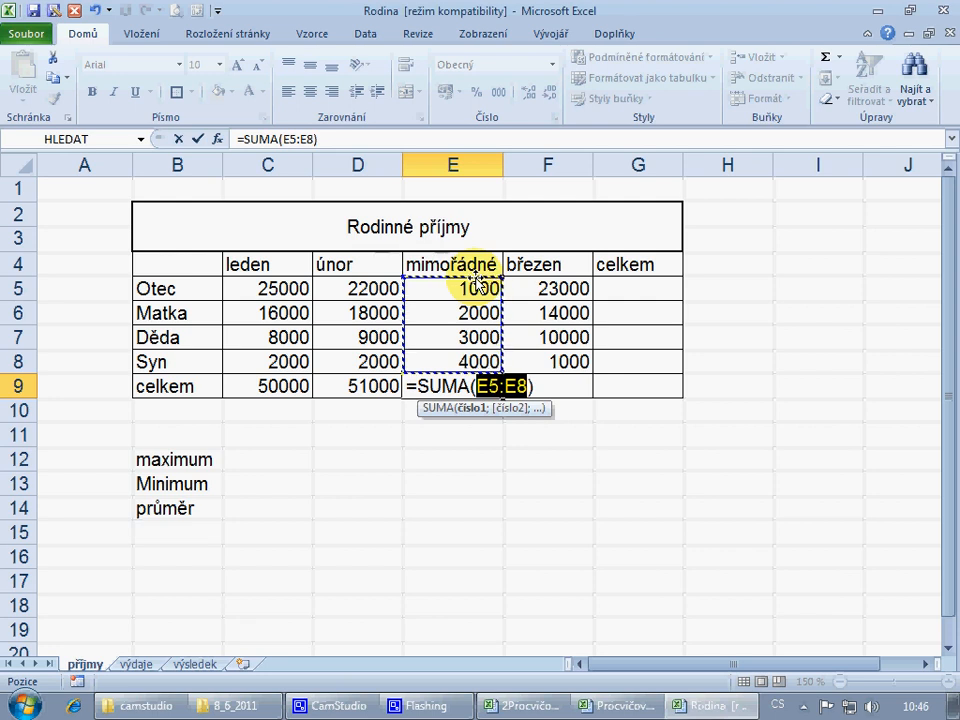
key(Return)
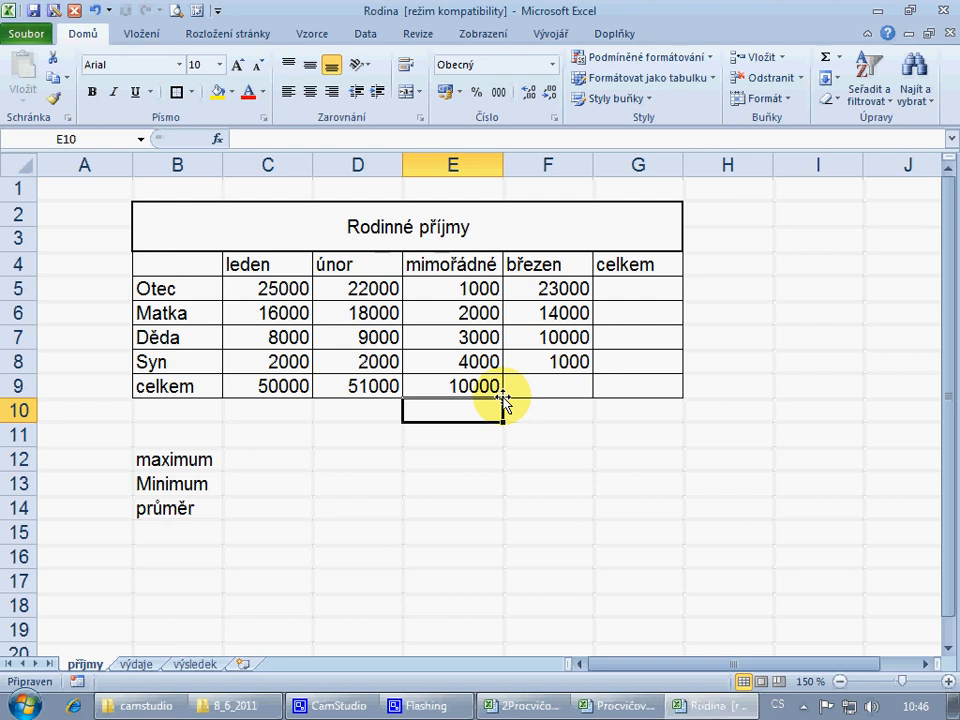
click(578, 386)
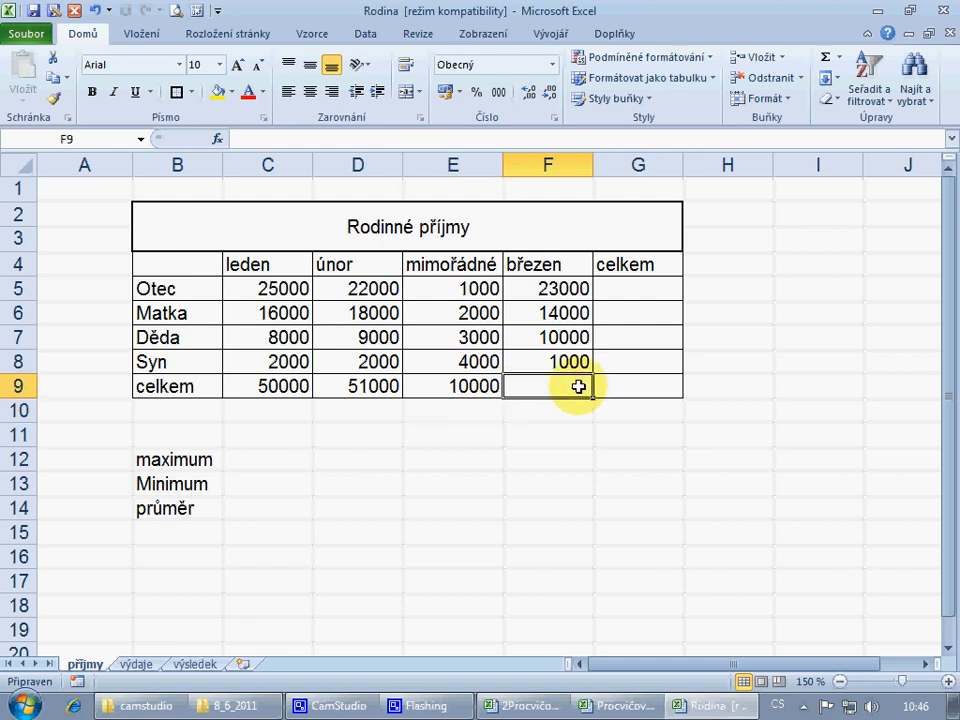
click(447, 389)
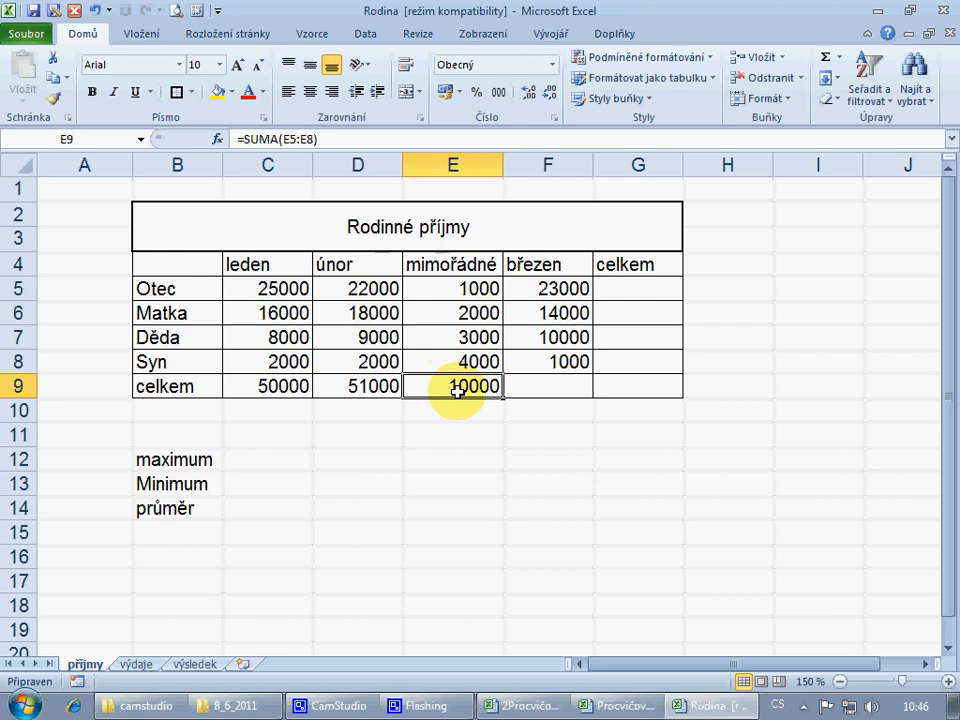
Set Otec's mimořádné income in E5 to 2000 and check how the SUMA total in E9 responds.
click(461, 290)
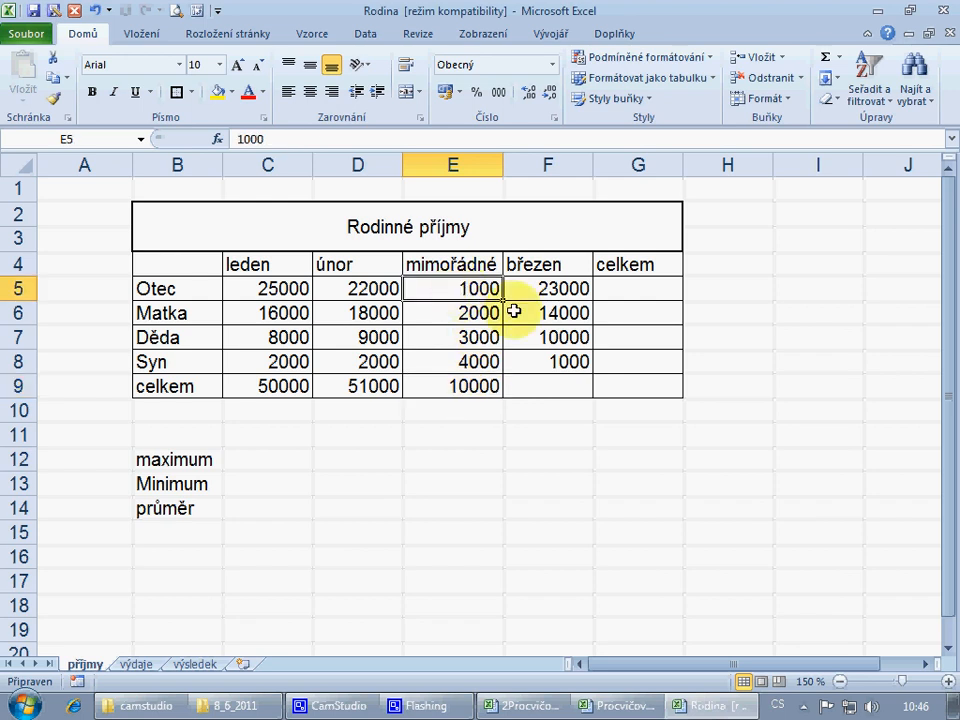
text(2000)
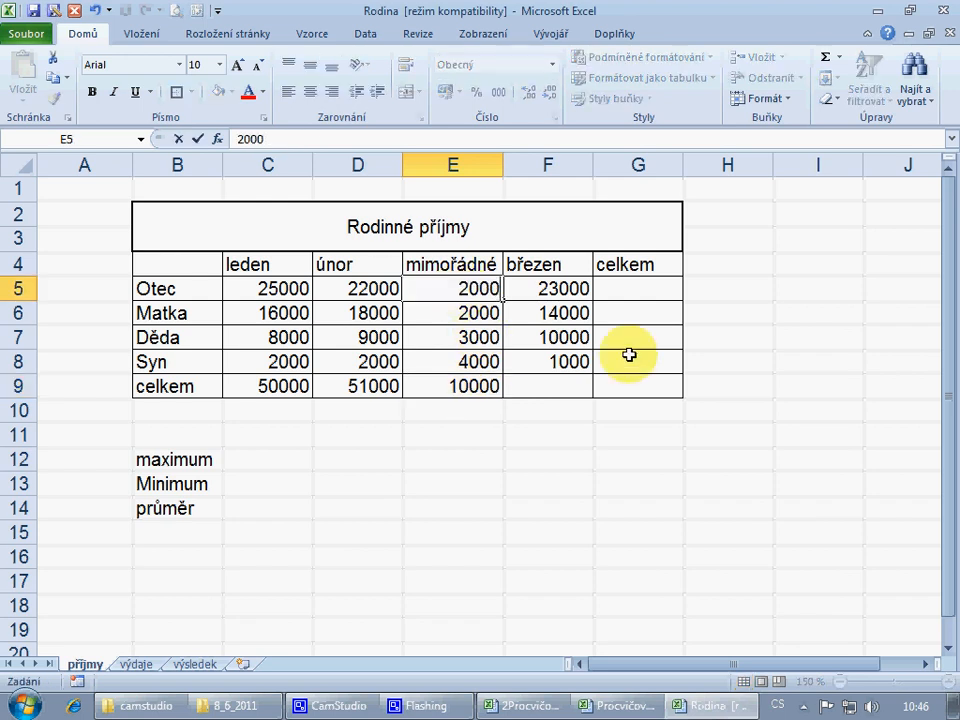
key(Return)
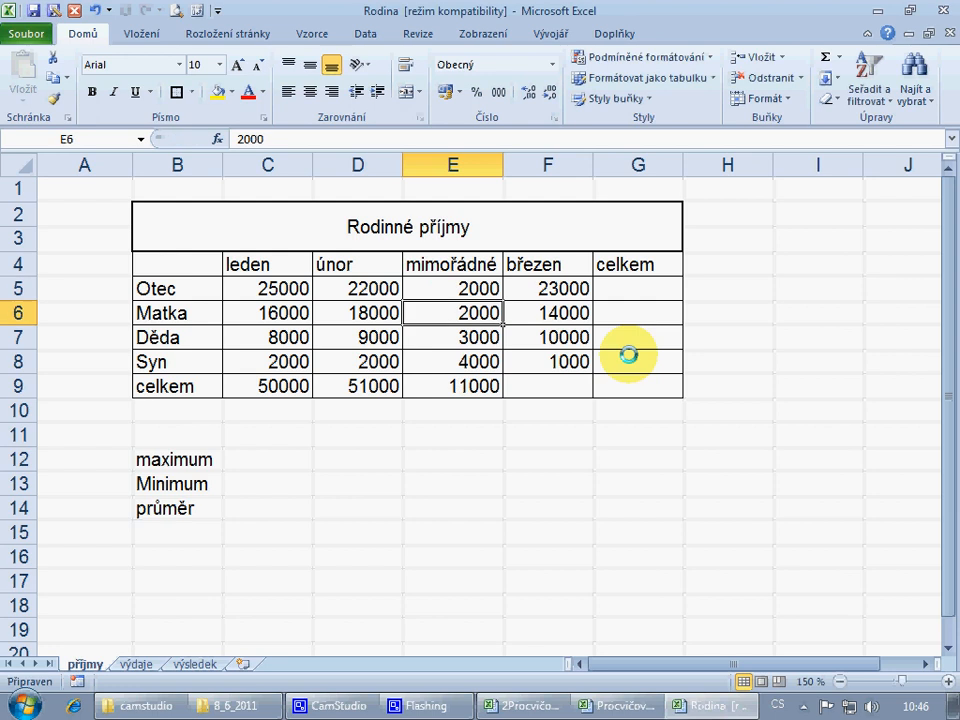
click(489, 389)
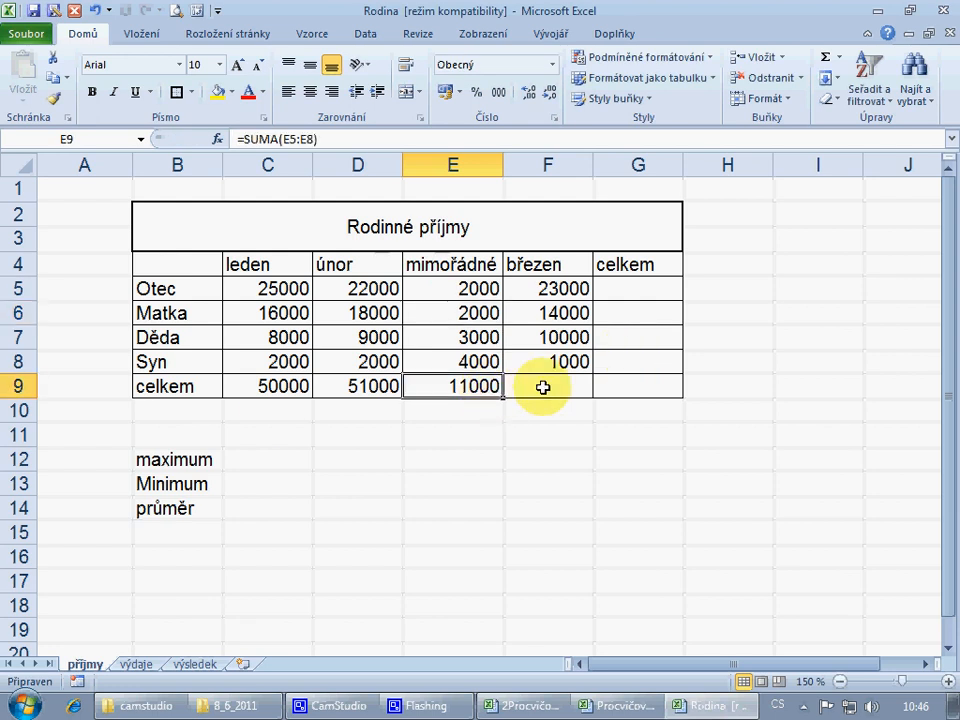
Fill the SUMA total formula from E9 across into the březen total cell F9.
click(543, 388)
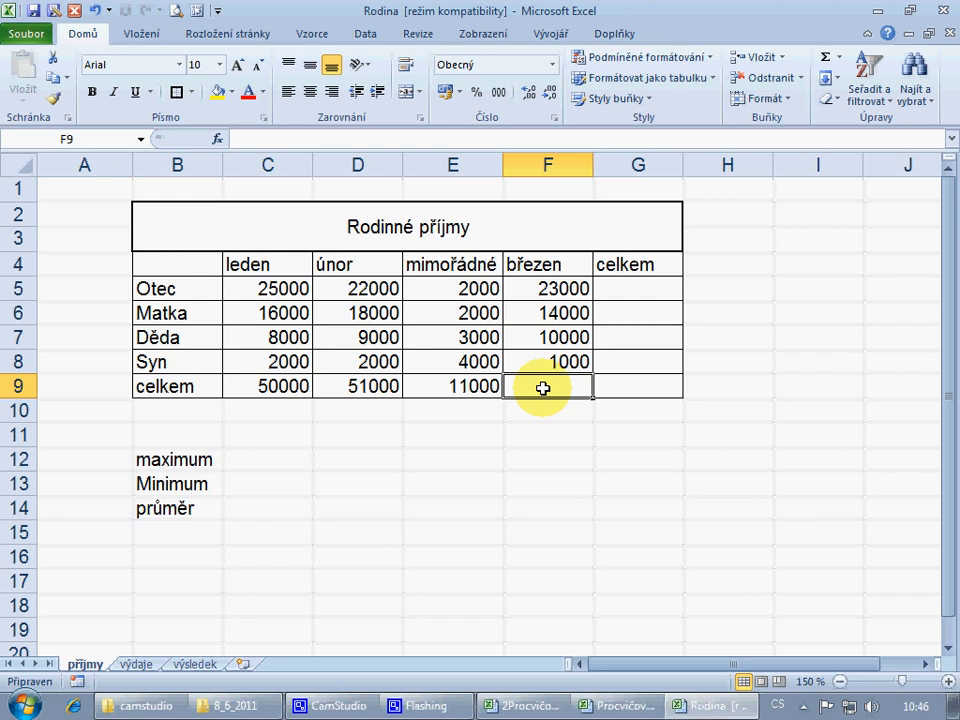
drag(549, 288, 543, 361)
click(539, 382)
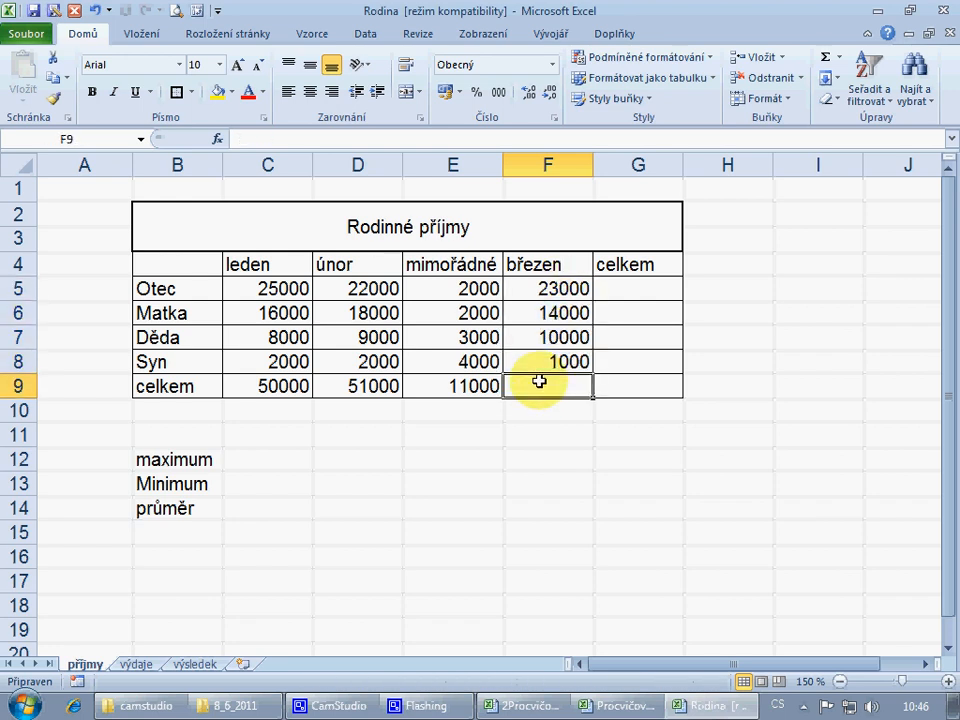
click(480, 396)
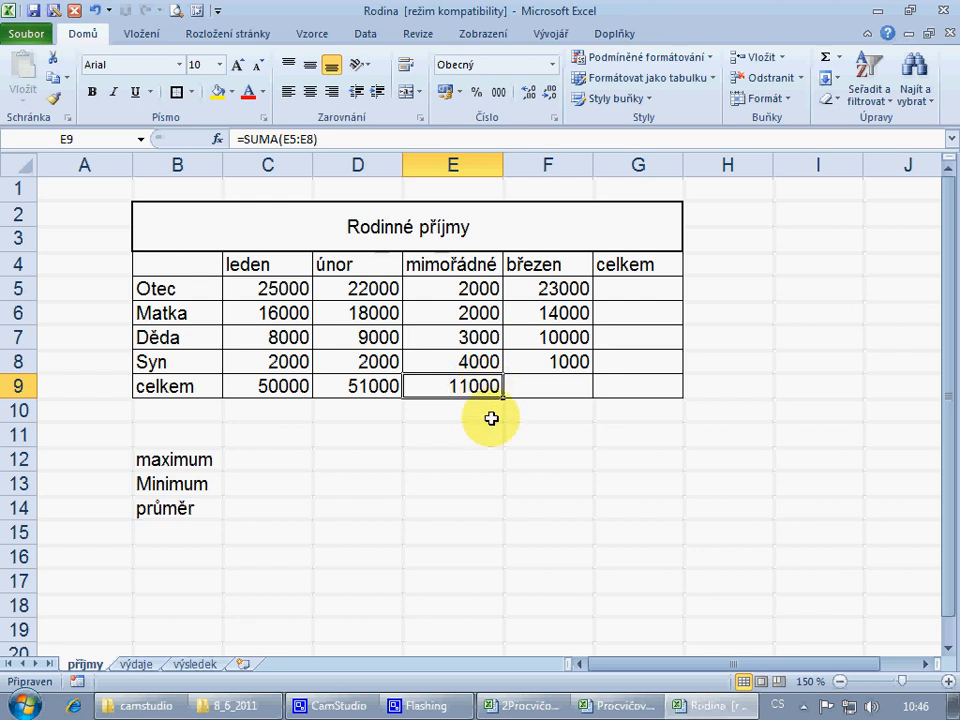
drag(505, 398, 578, 403)
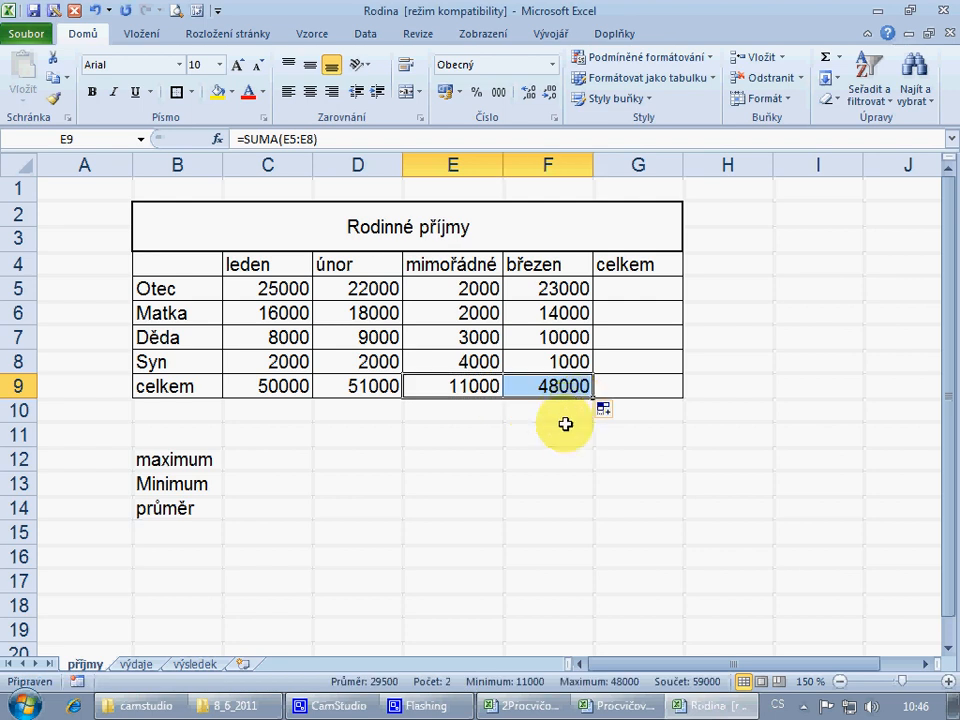
click(564, 432)
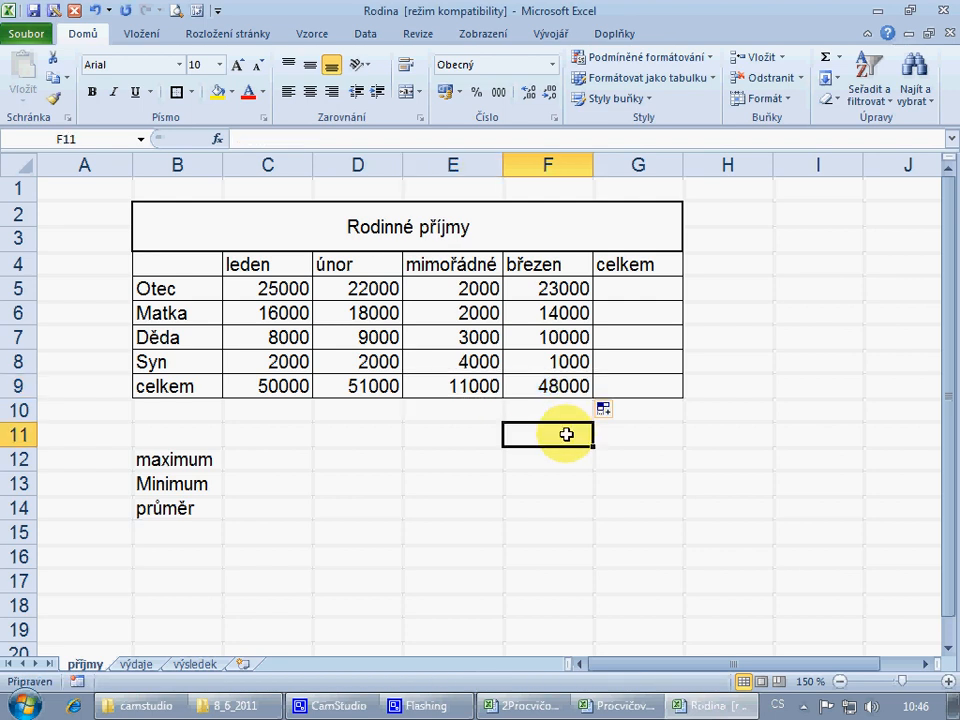
Compare the total formulas in E9 and F9 and check which březen cells the copied formula sums.
click(576, 386)
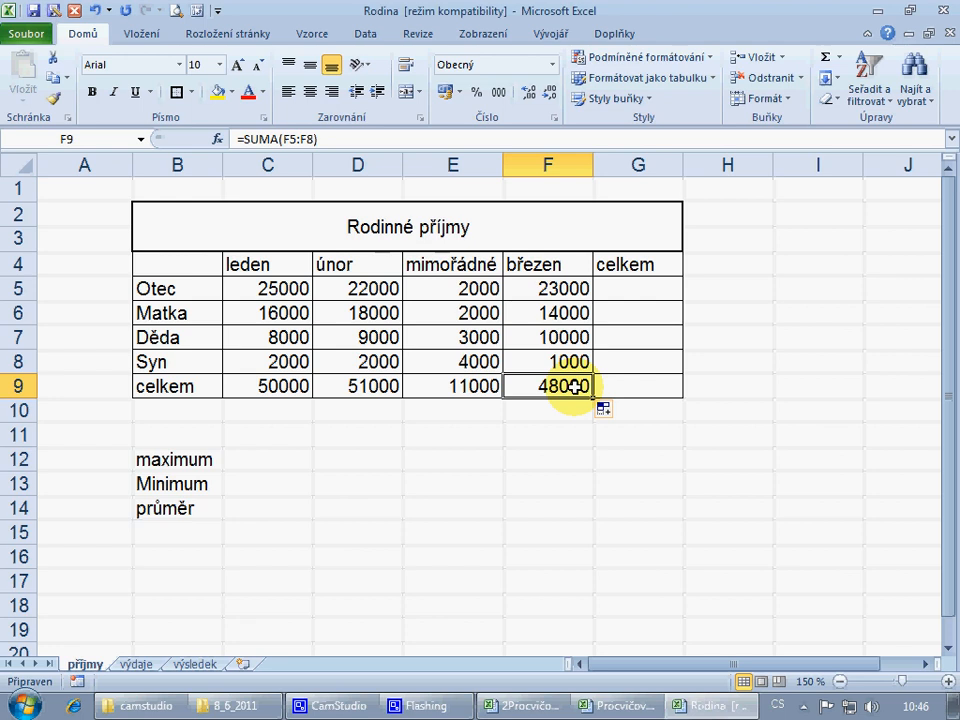
click(474, 390)
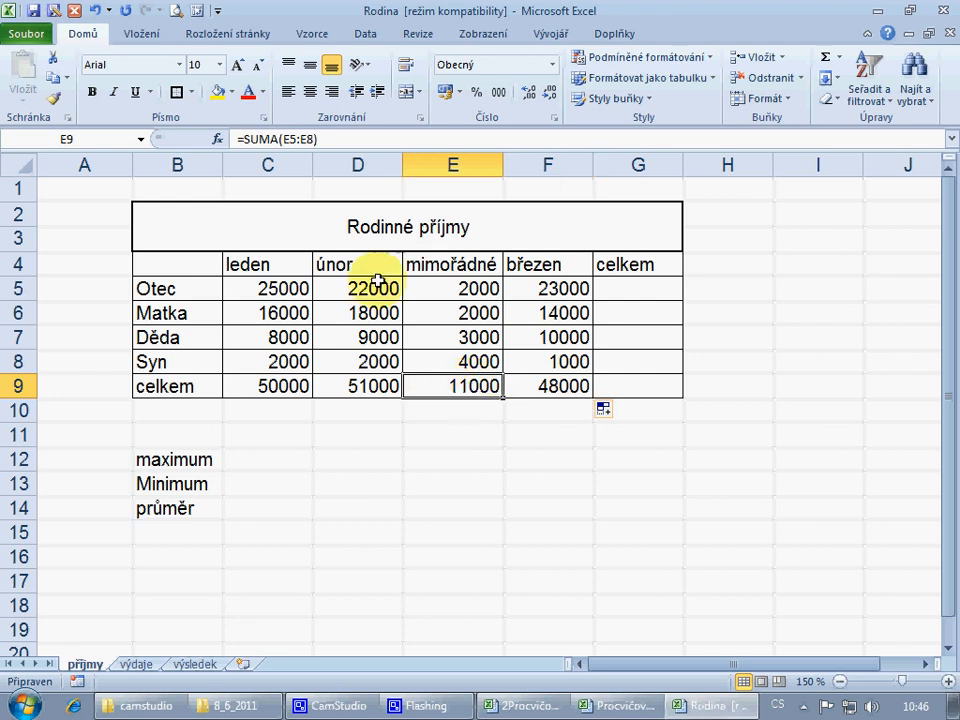
click(567, 386)
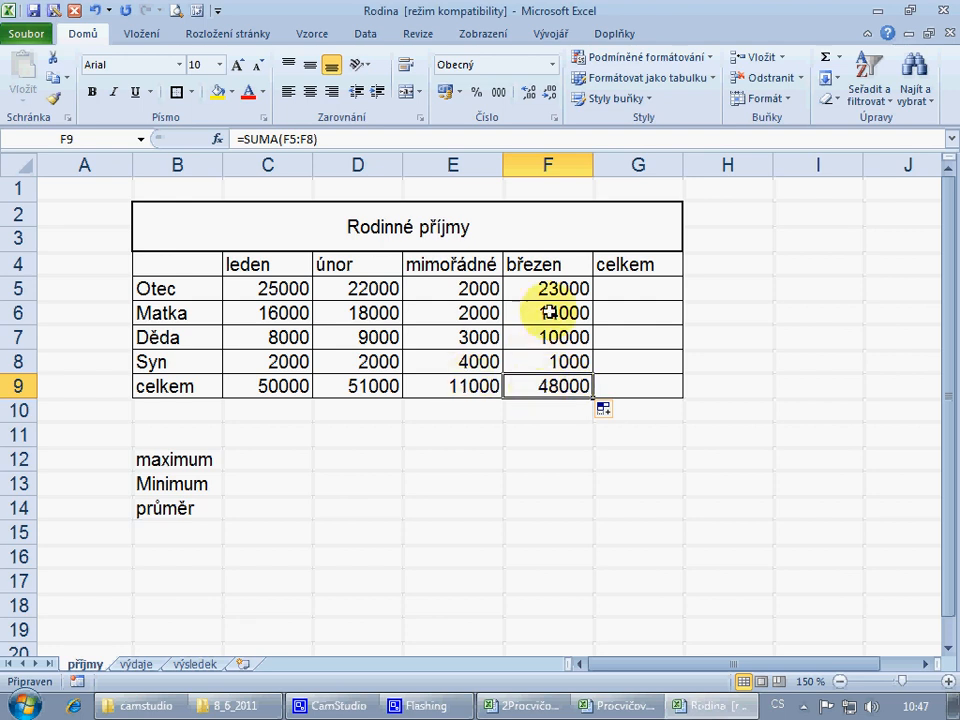
drag(543, 288, 546, 350)
click(550, 432)
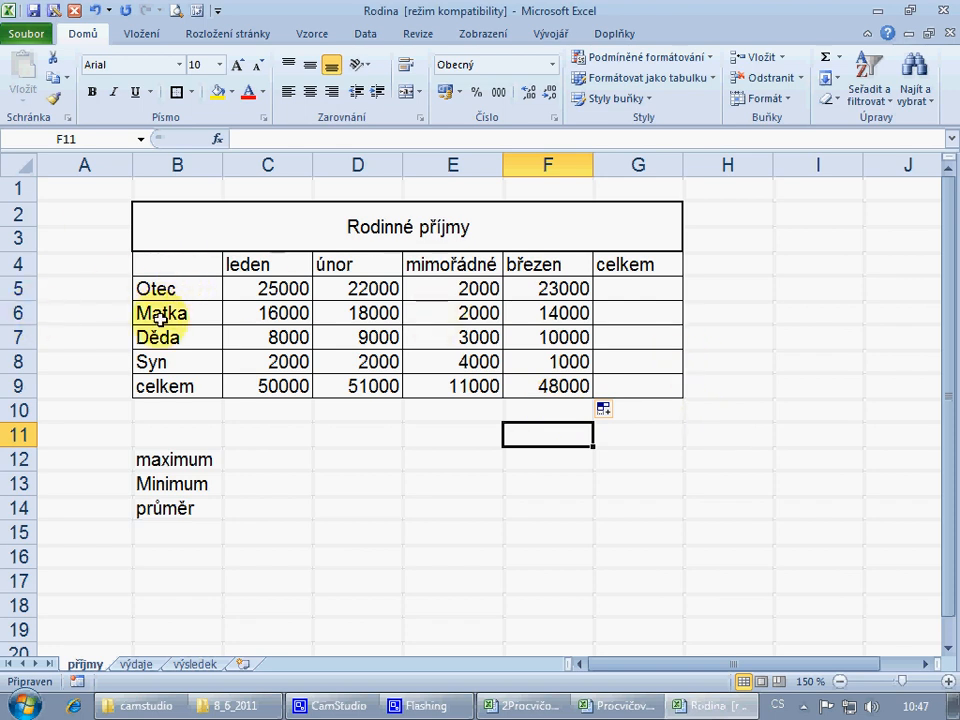
Total Otec's row in cell G5 of the celkem column with =SUMA(C5:F5).
click(651, 288)
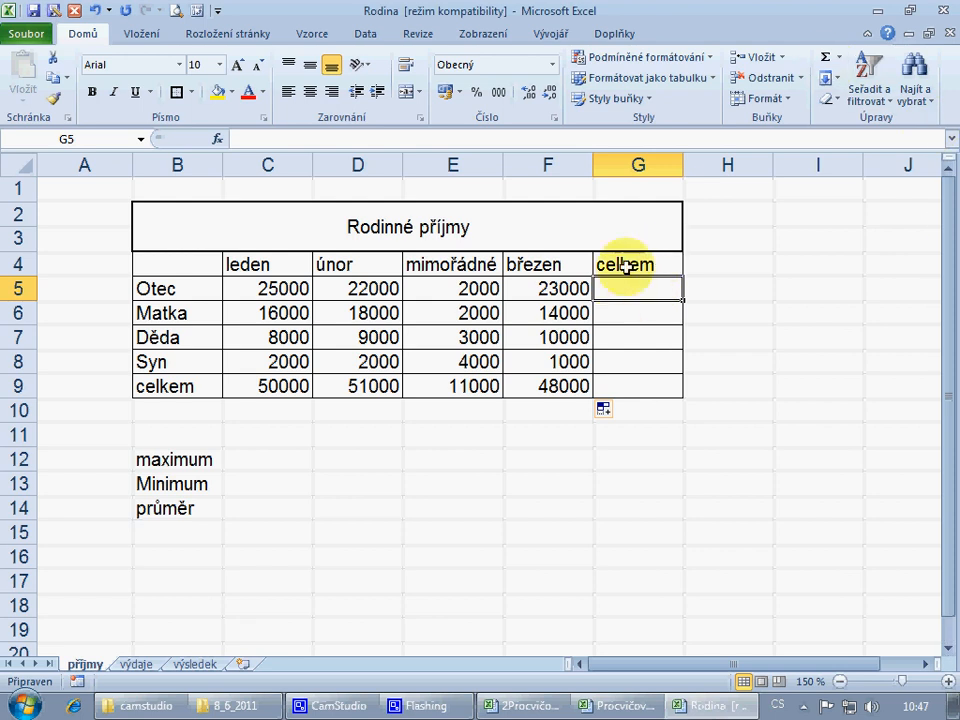
click(830, 60)
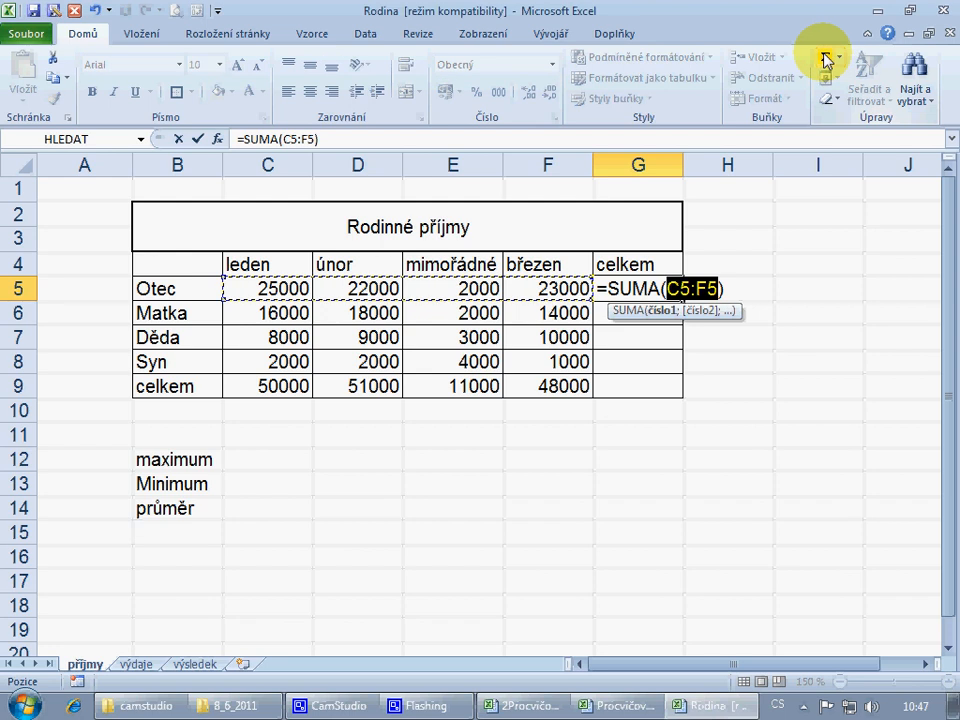
key(Return)
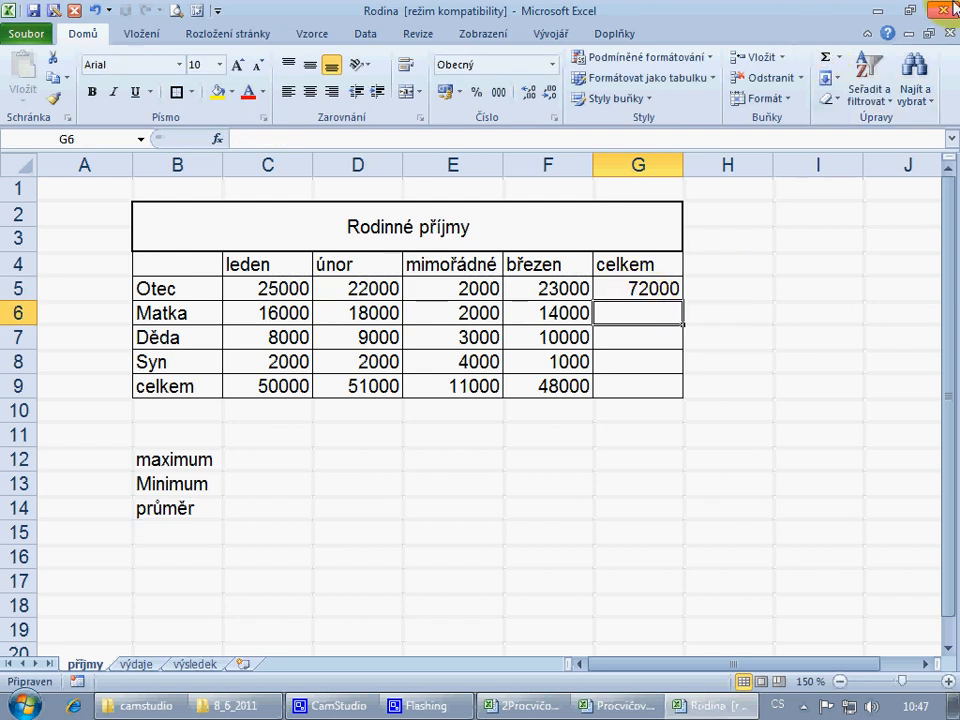
Total the Matka, Děda and Syn rows in G6, G7 and G8 with separate SUMA formulas covering columns C to F.
click(827, 58)
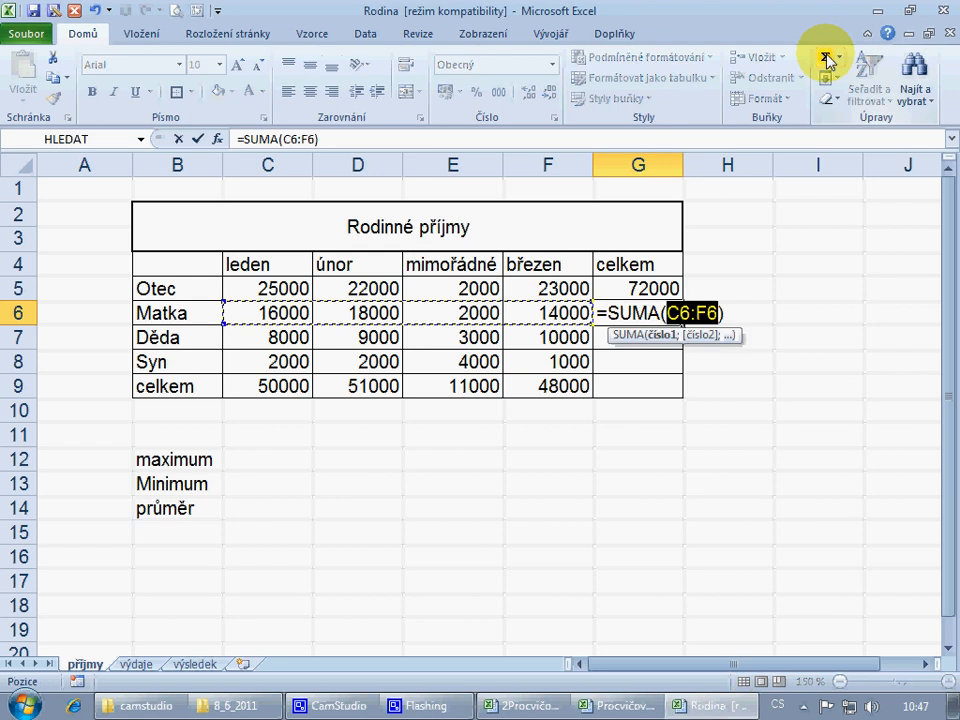
key(Return)
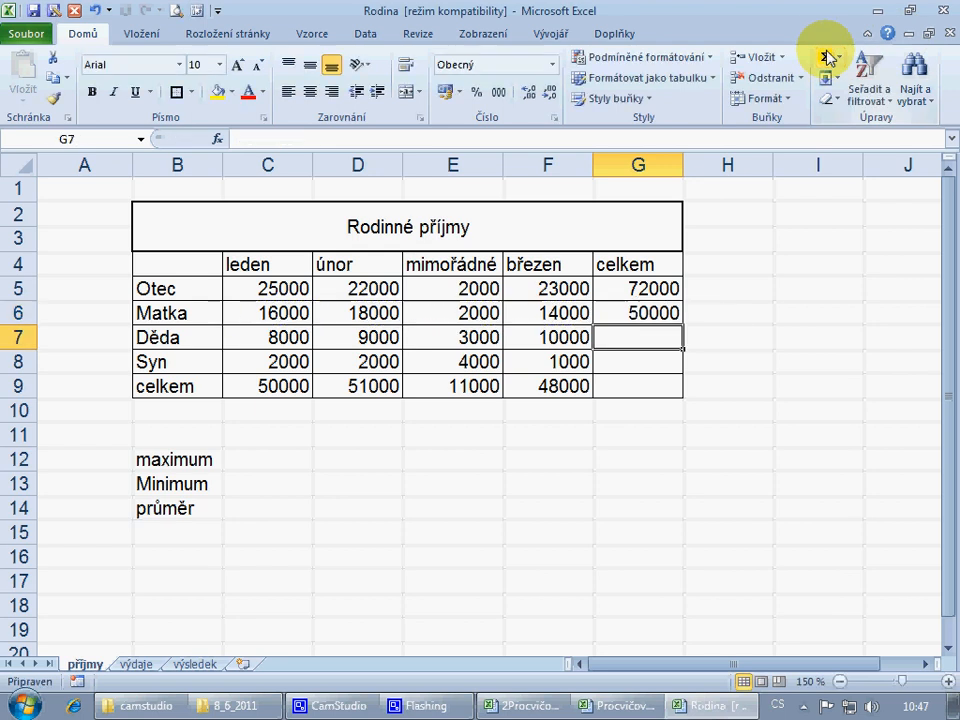
click(827, 58)
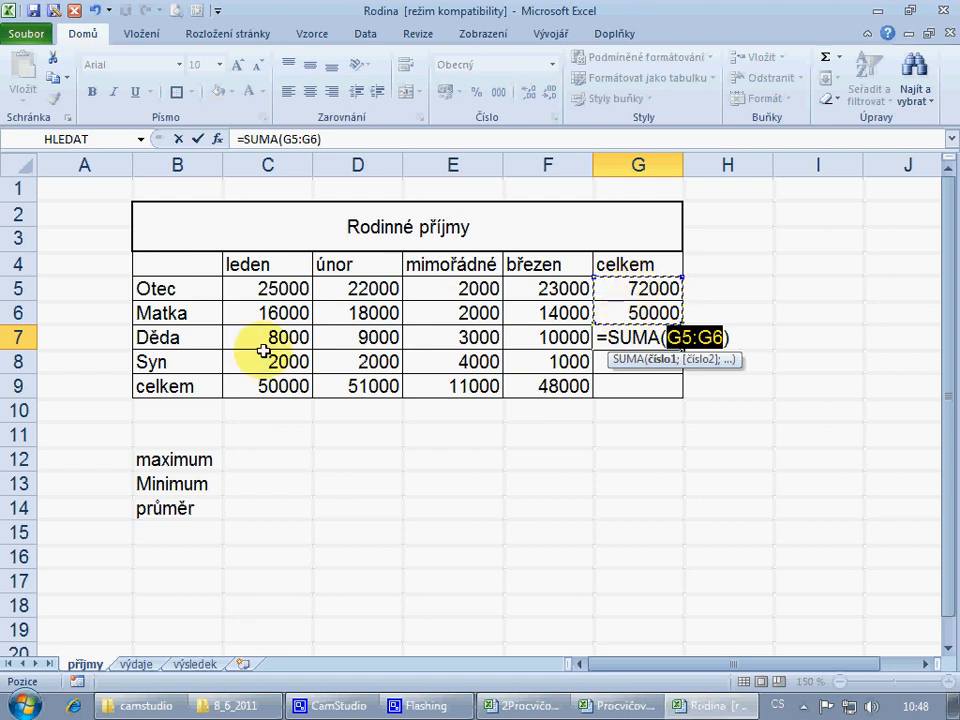
drag(268, 336, 560, 338)
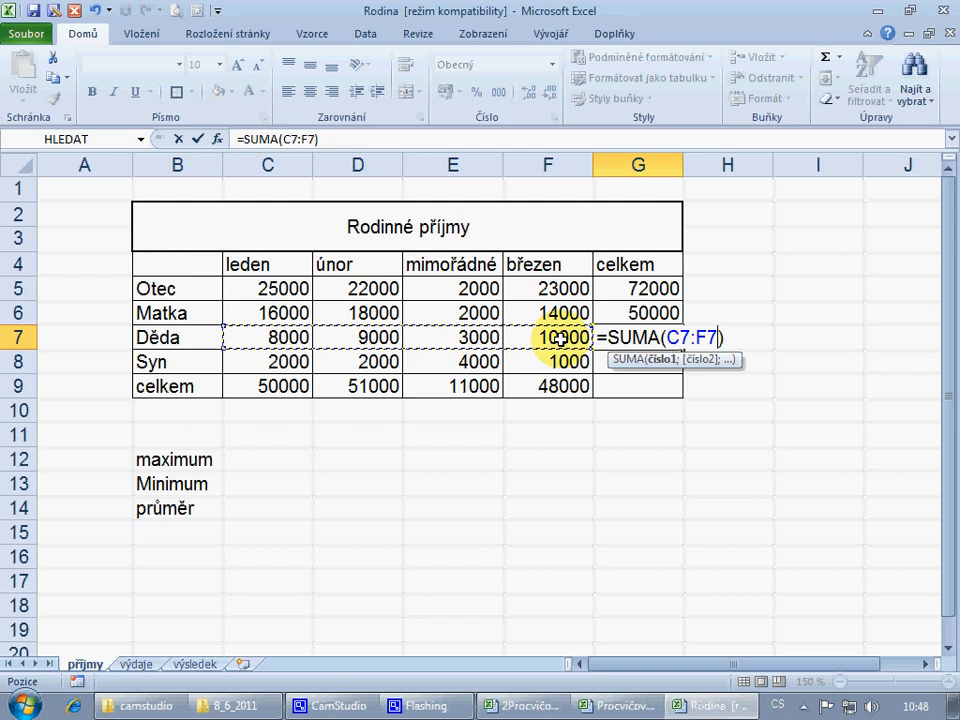
key(Return)
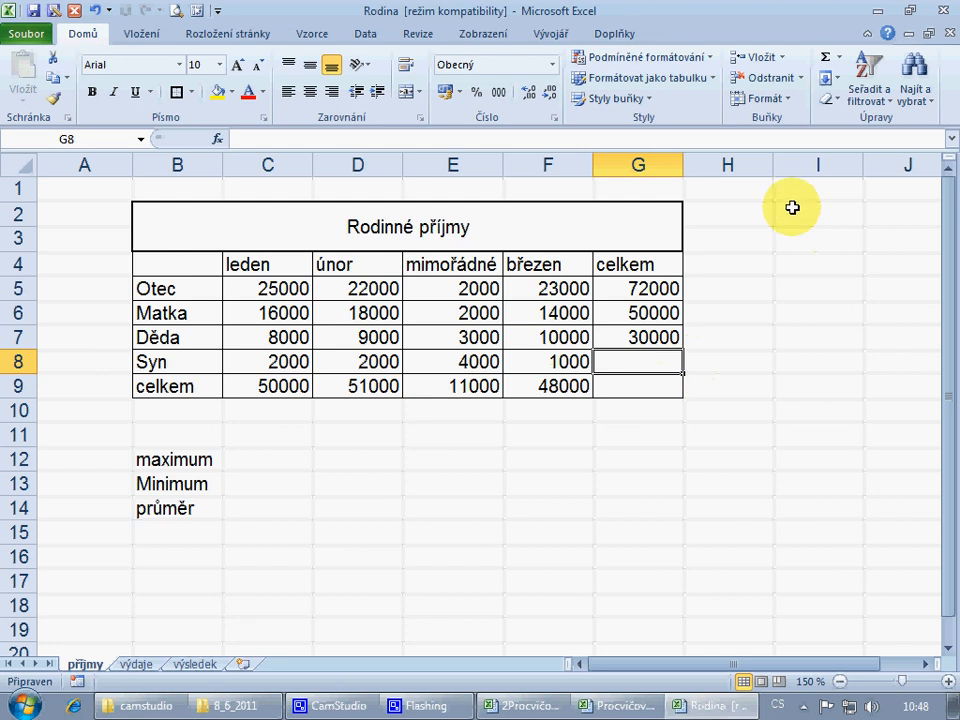
click(826, 58)
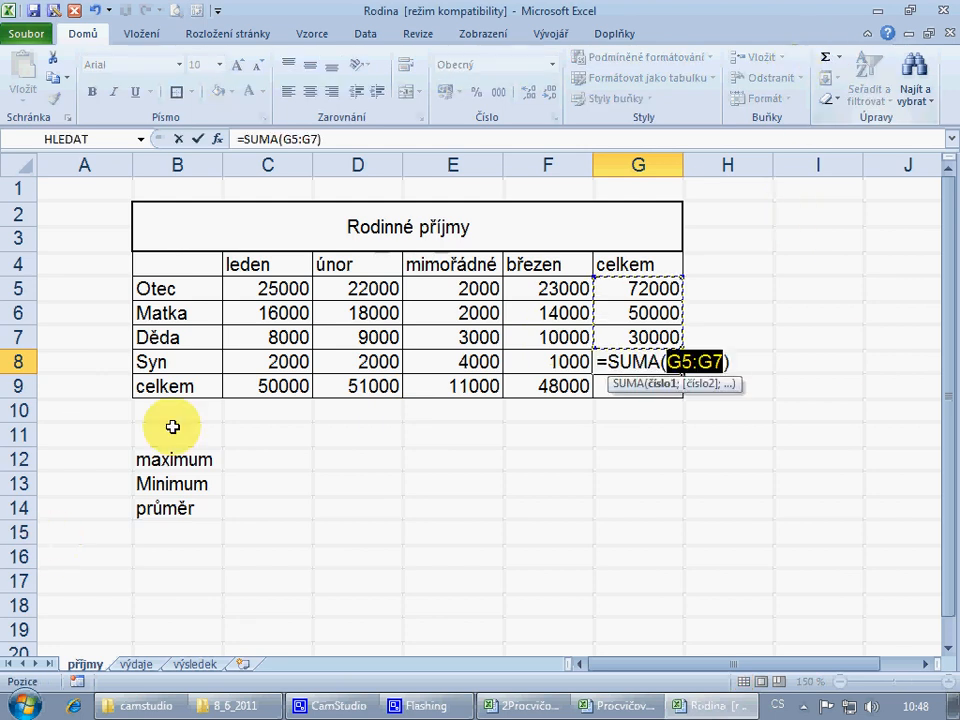
drag(265, 366, 544, 364)
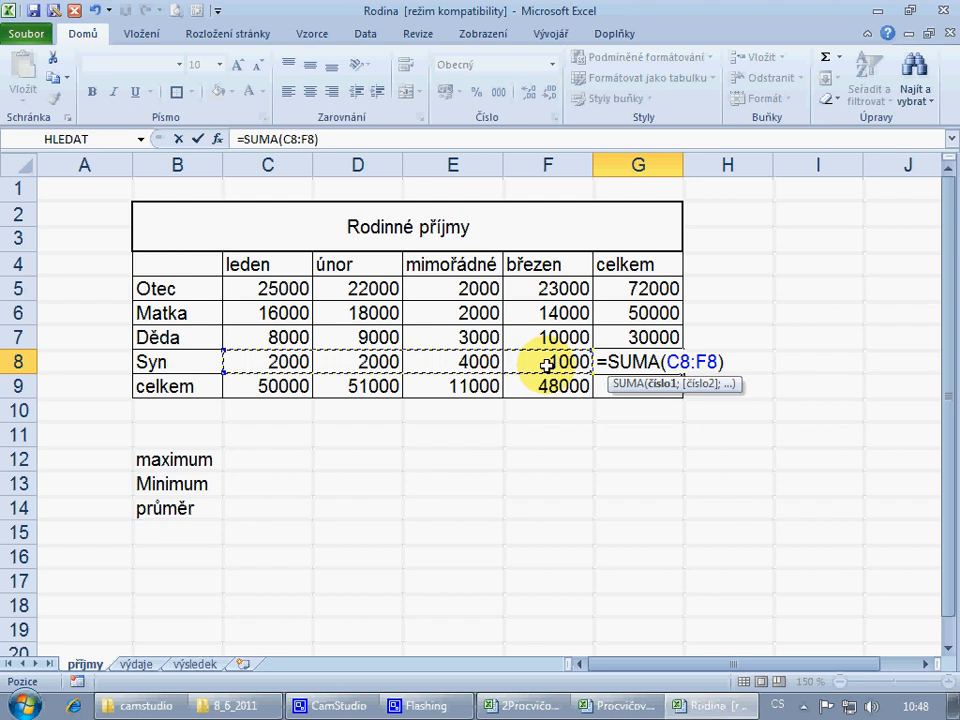
key(Return)
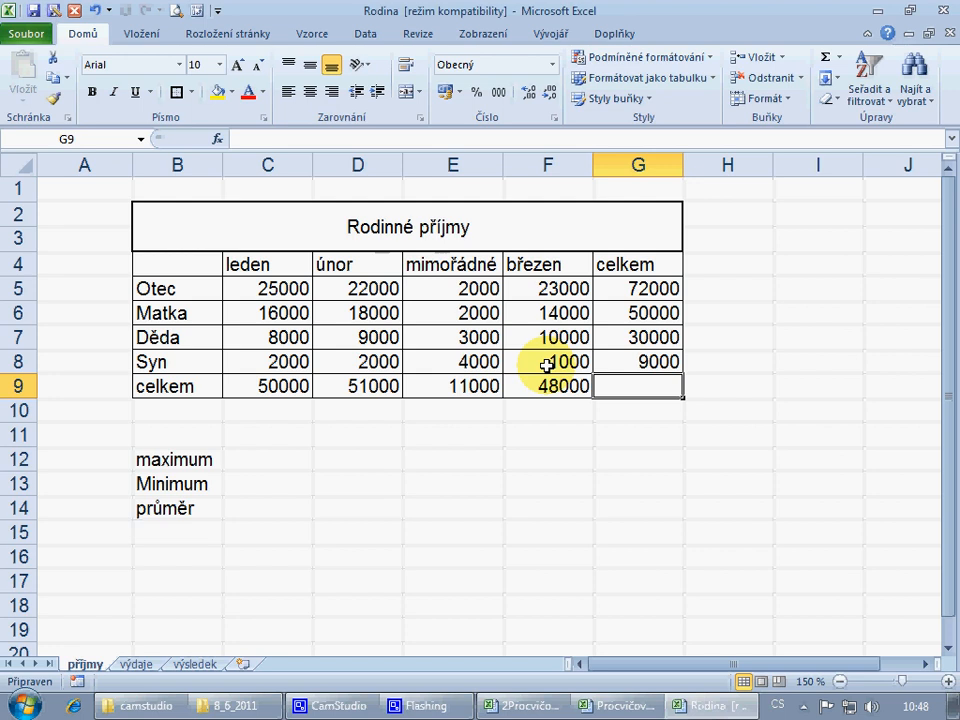
Clear the individually entered row totals from G6:G8.
drag(605, 313, 609, 364)
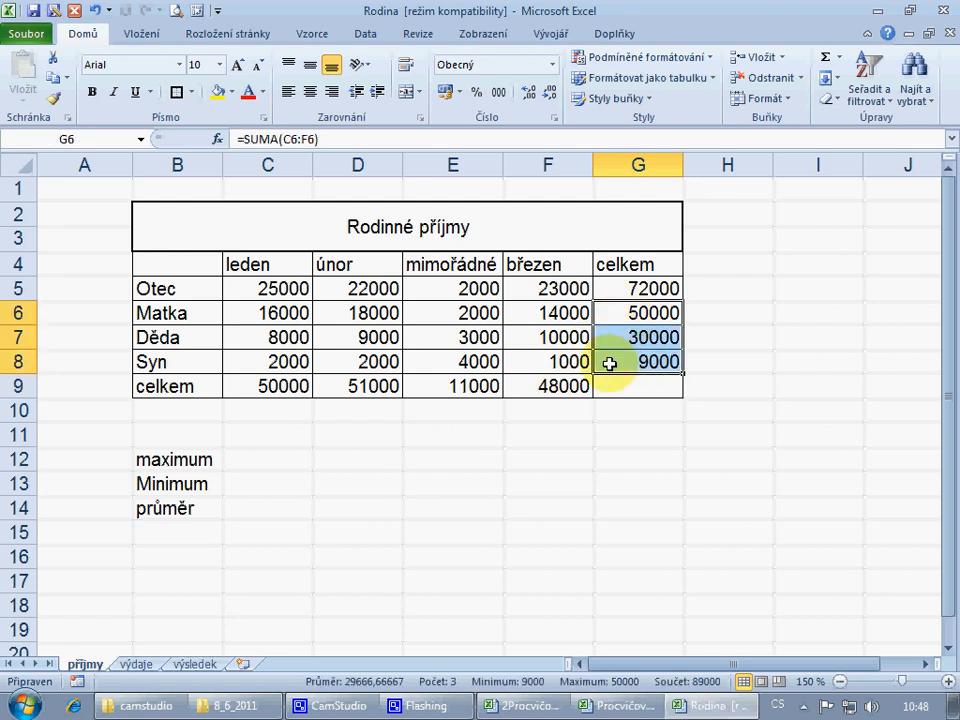
key(Delete)
click(924, 272)
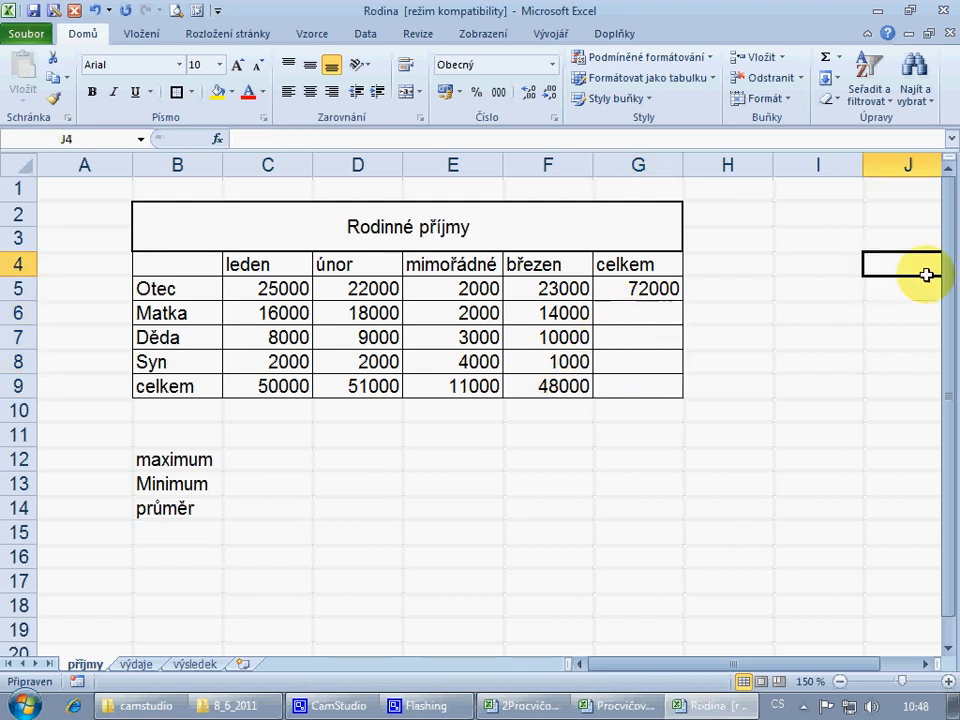
Fill Otec's row-total formula from G5 down through G8 and select the grand total cell G9.
click(677, 292)
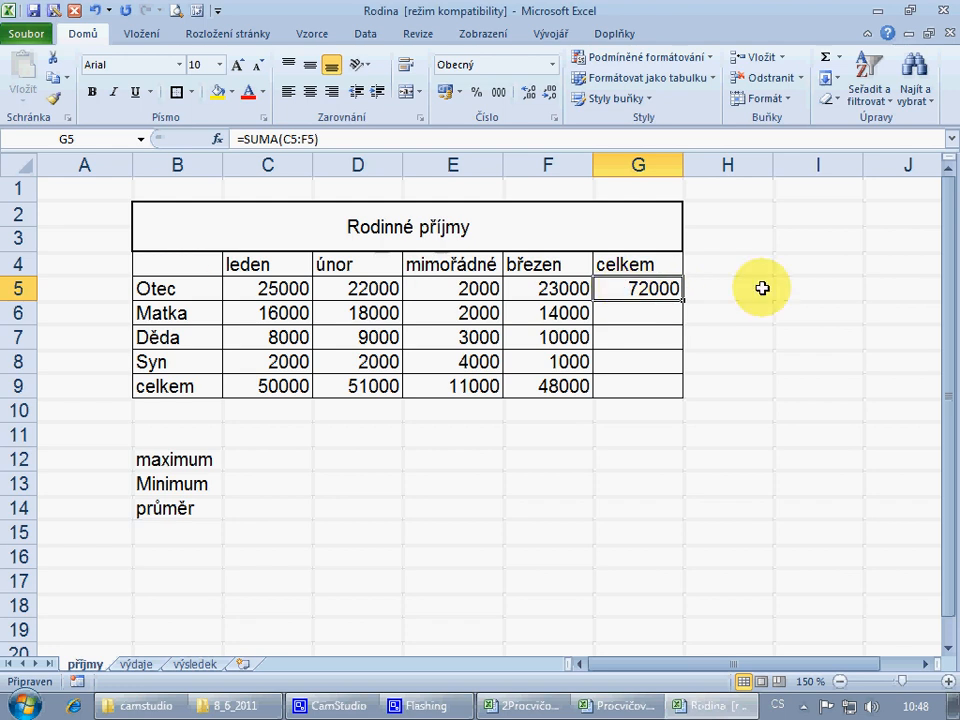
double_click(684, 300)
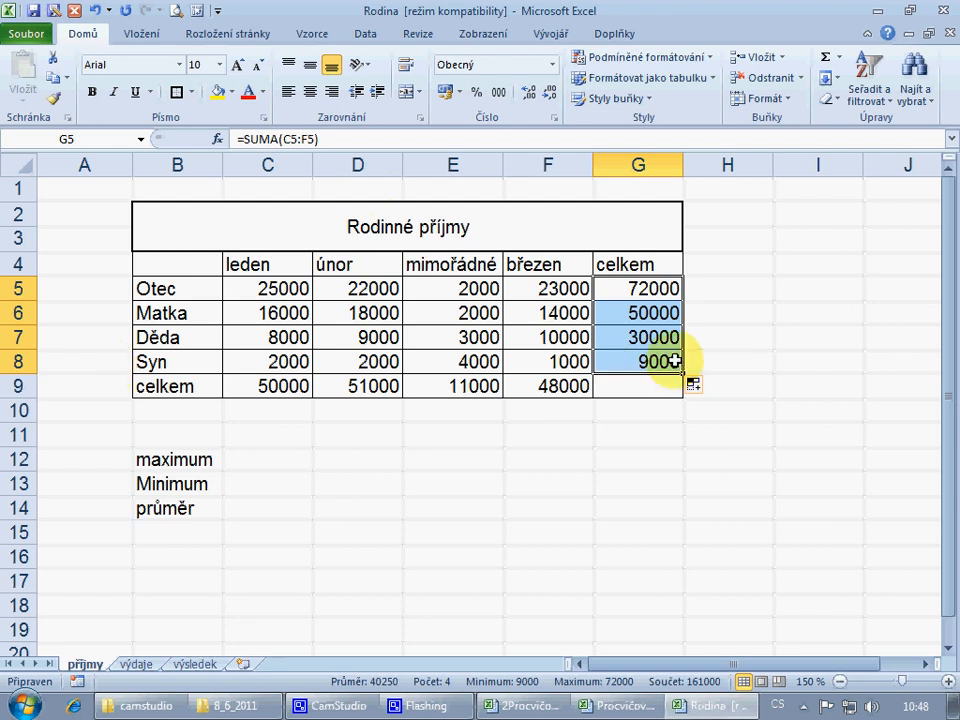
click(789, 338)
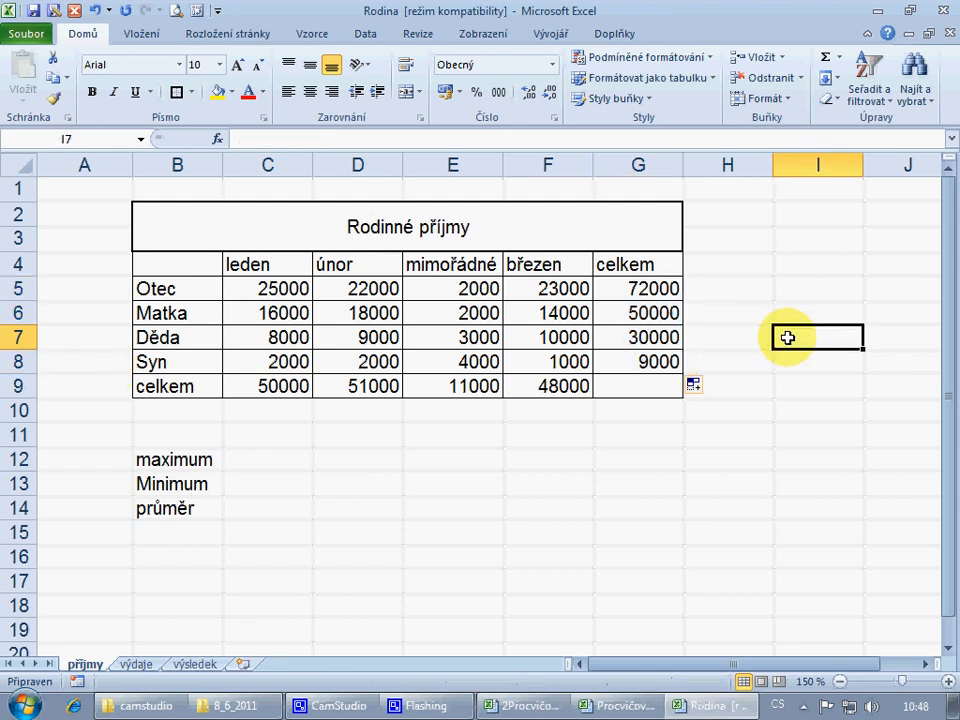
click(623, 383)
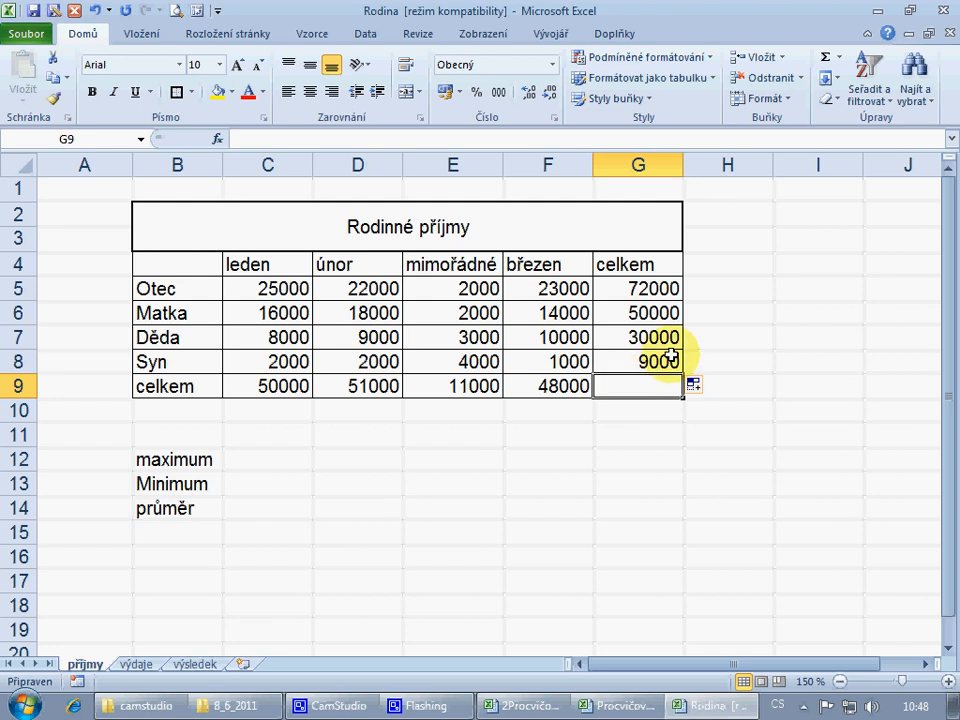
Calculate the grand total in G9 with =SUMA(G5:G8).
click(826, 62)
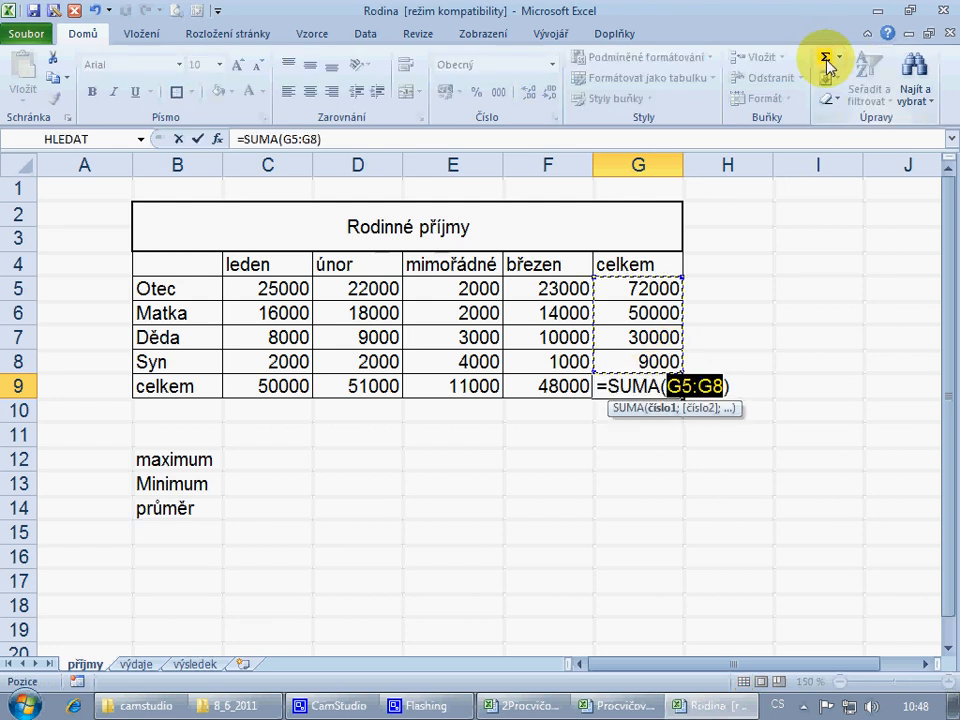
key(Return)
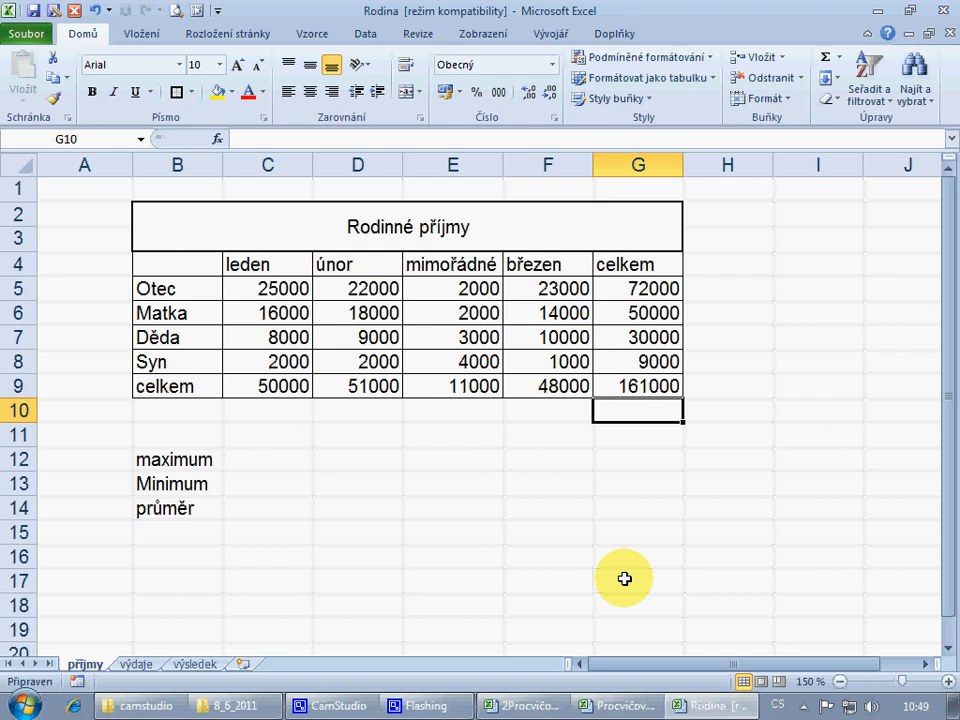
Calculate the maximum income in C12 with the MAX function over the monthly values C5:F8, excluding the totals.
click(277, 460)
click(268, 487)
click(259, 512)
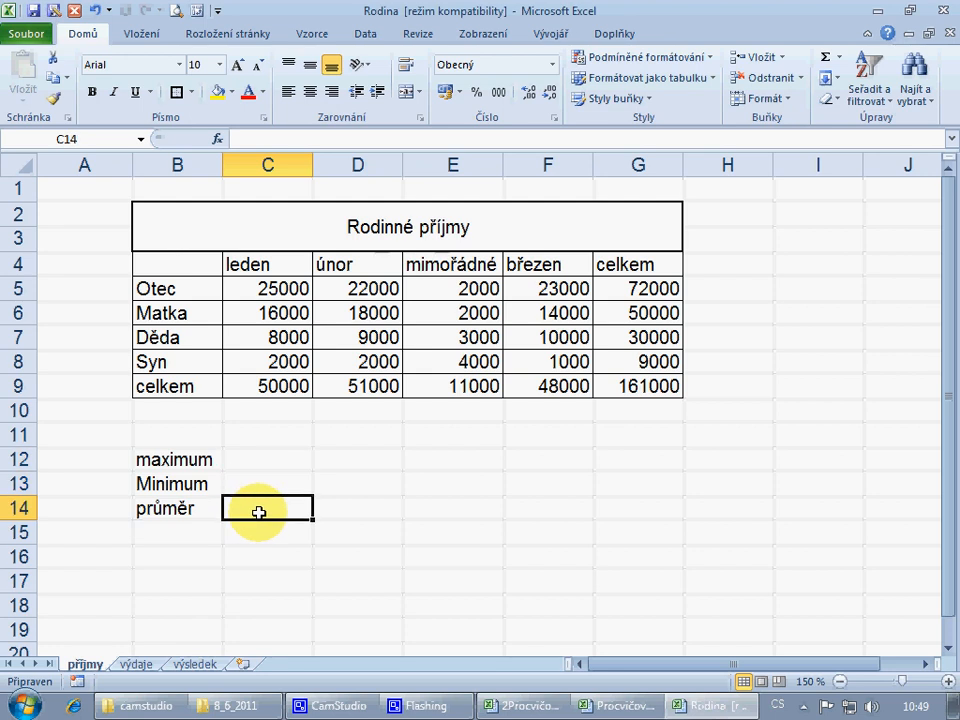
click(259, 455)
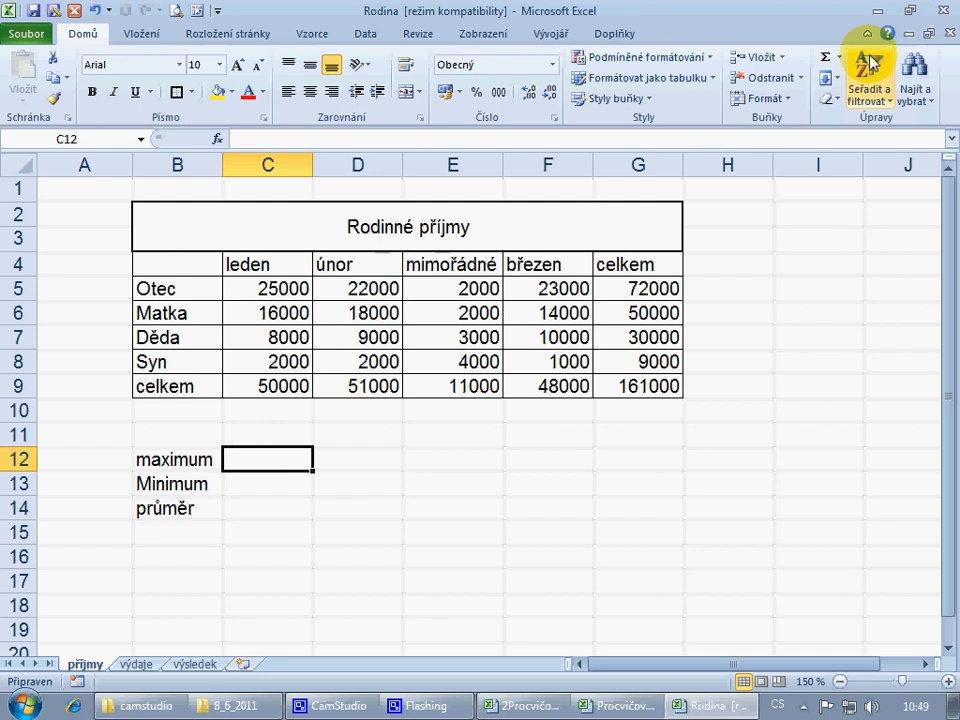
click(840, 58)
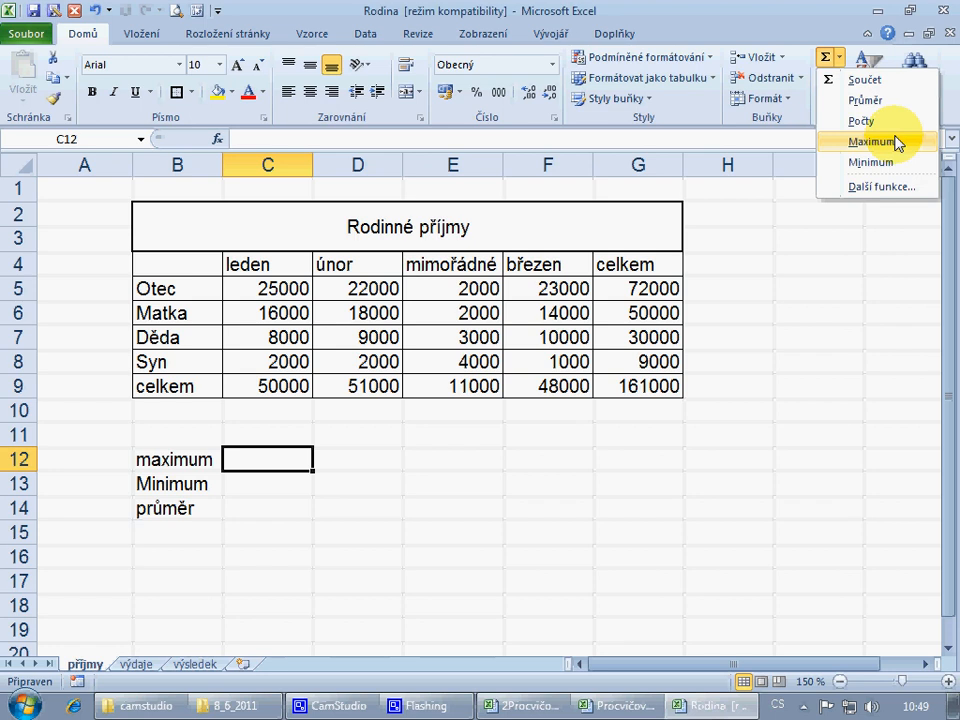
click(840, 59)
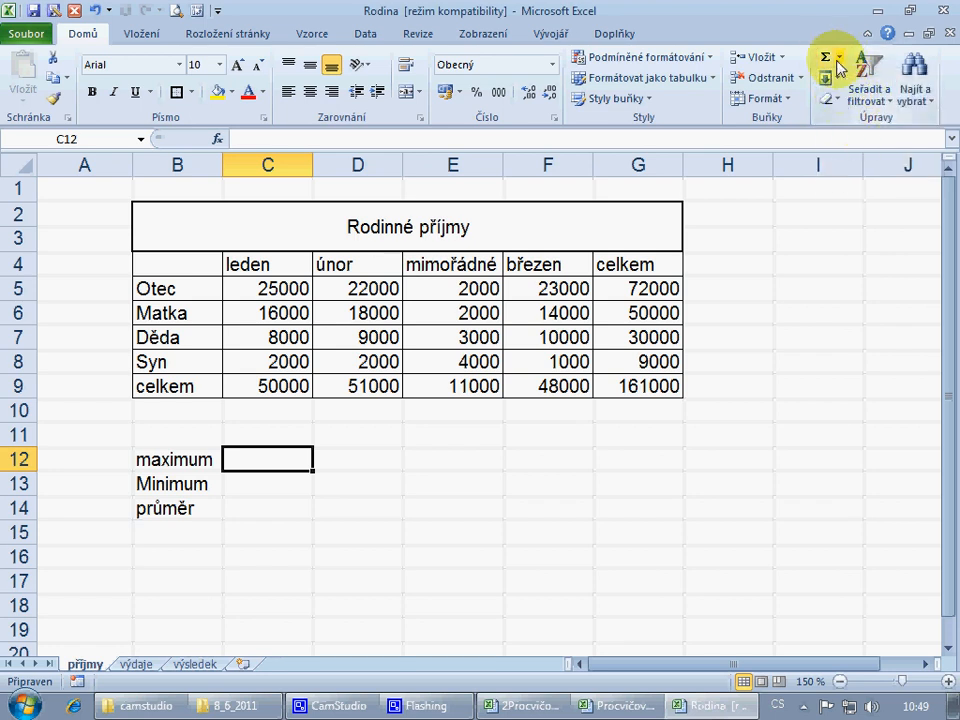
click(840, 60)
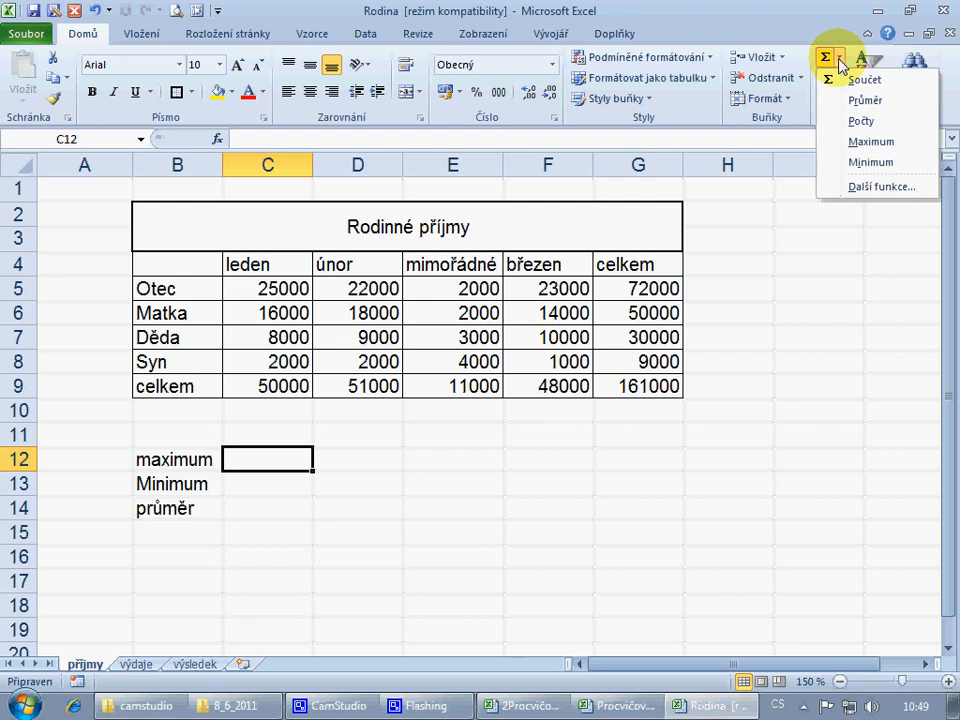
click(897, 147)
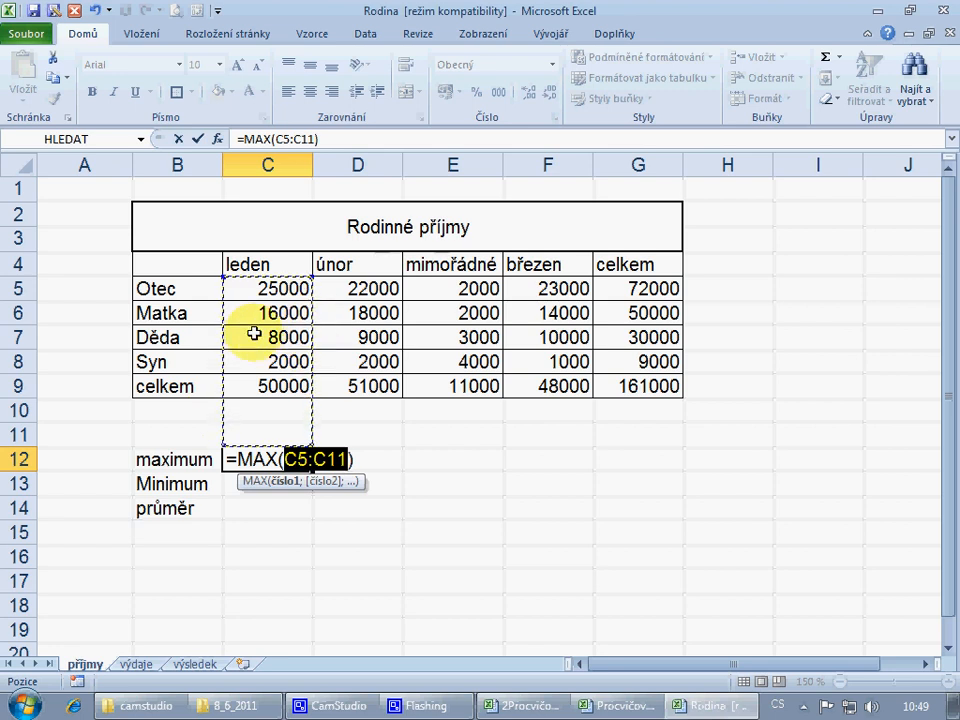
drag(276, 282, 540, 358)
key(Return)
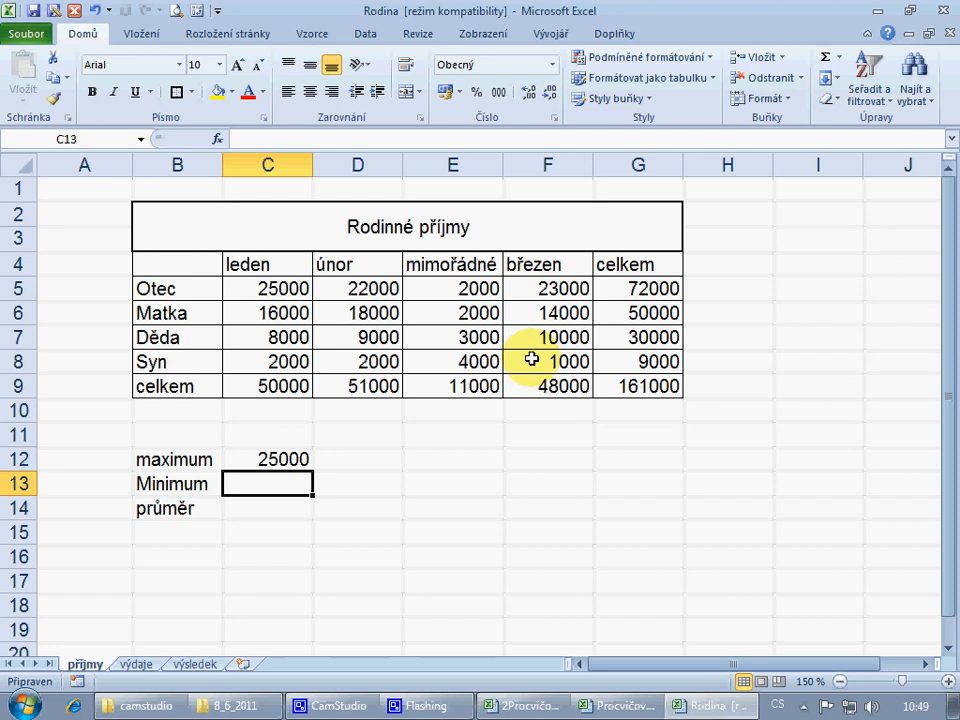
Calculate the minimum income in C13 with the MIN function over the range C5:F8.
click(841, 59)
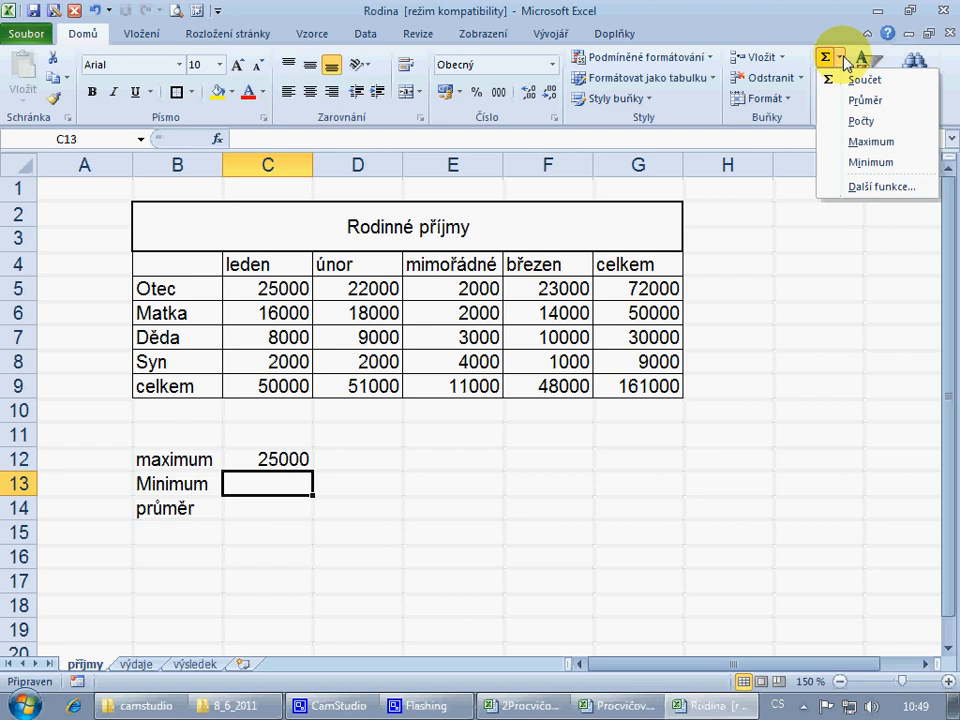
click(870, 163)
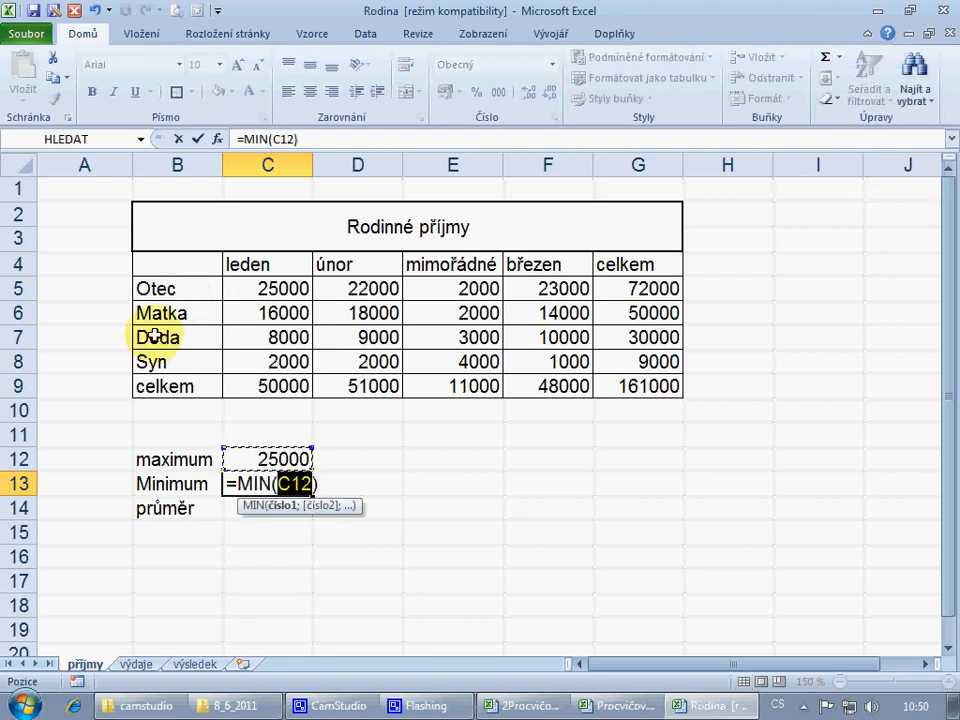
drag(270, 291, 538, 361)
key(Return)
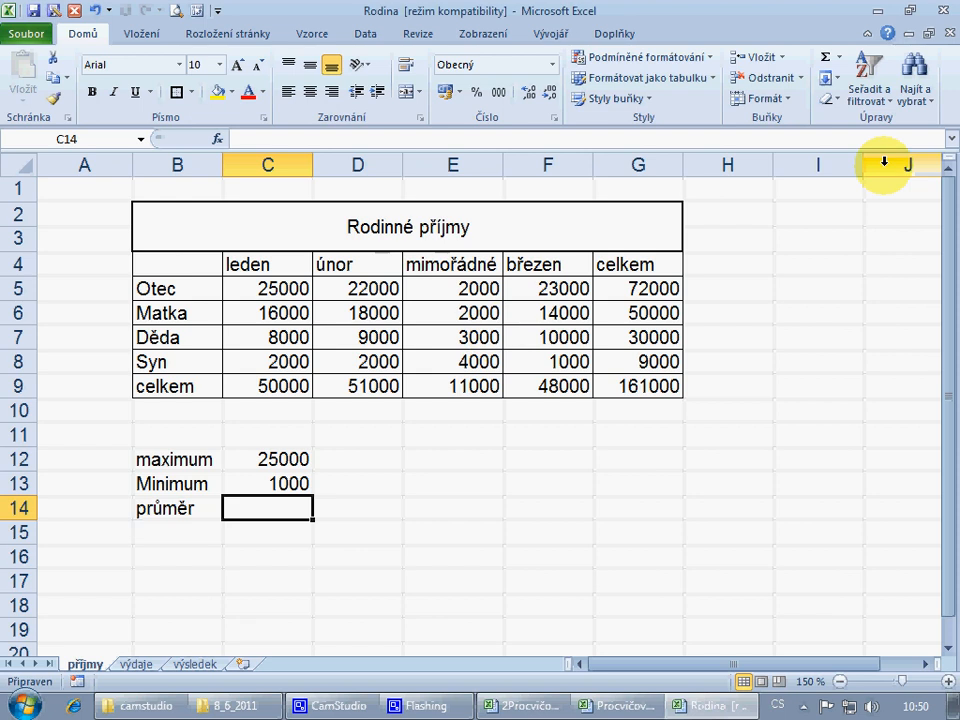
Calculate the average income in C14 beside průměr with =PRŮMĚR(C5:F8).
click(840, 57)
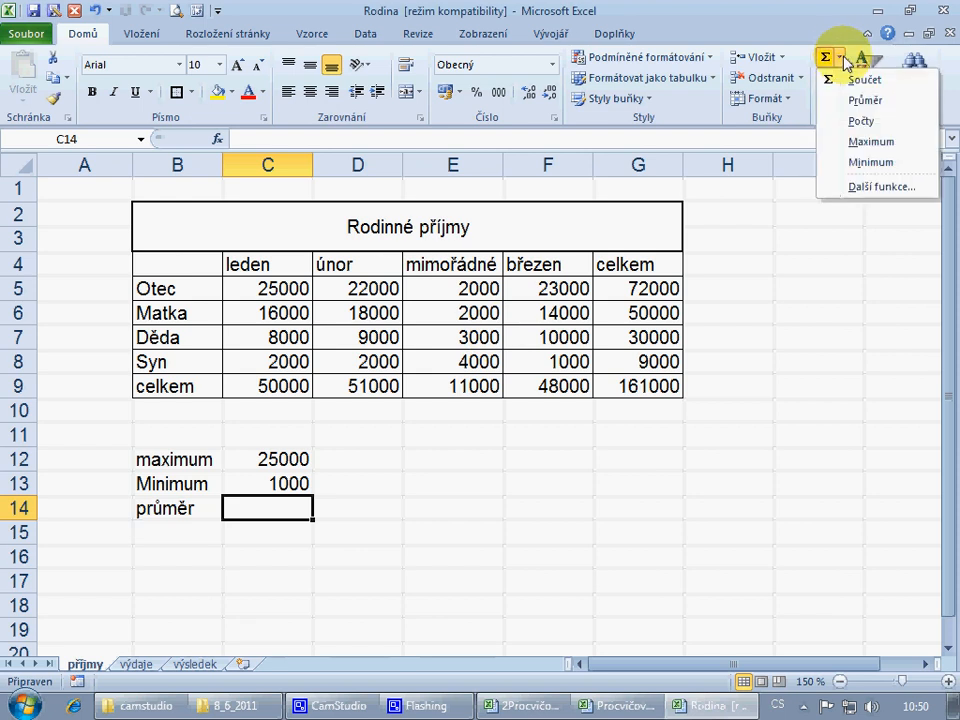
click(893, 103)
click(251, 288)
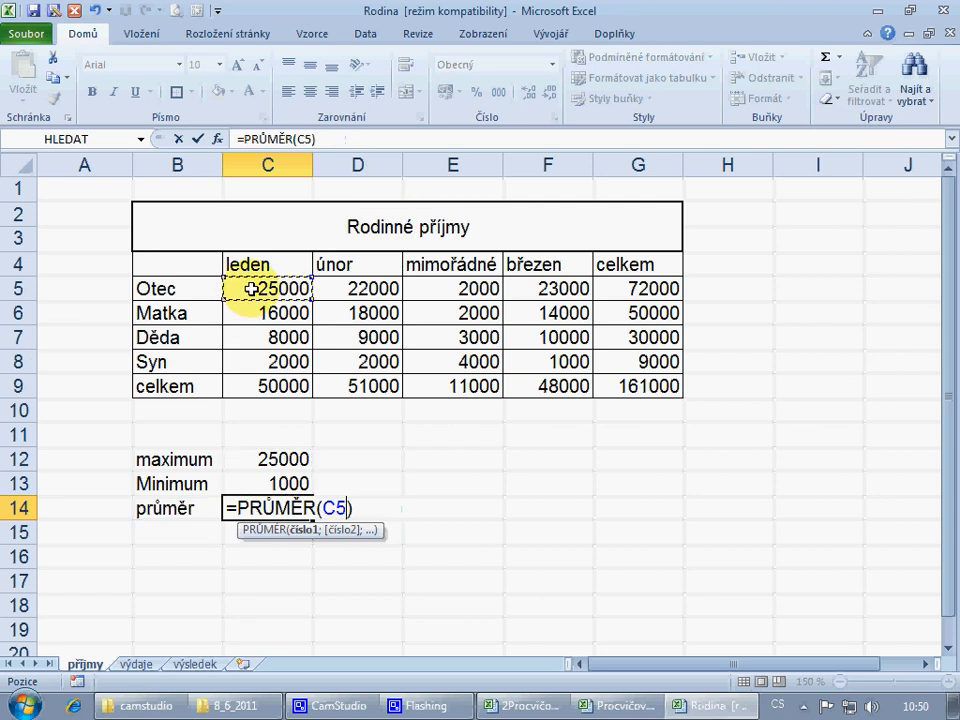
drag(251, 288, 548, 369)
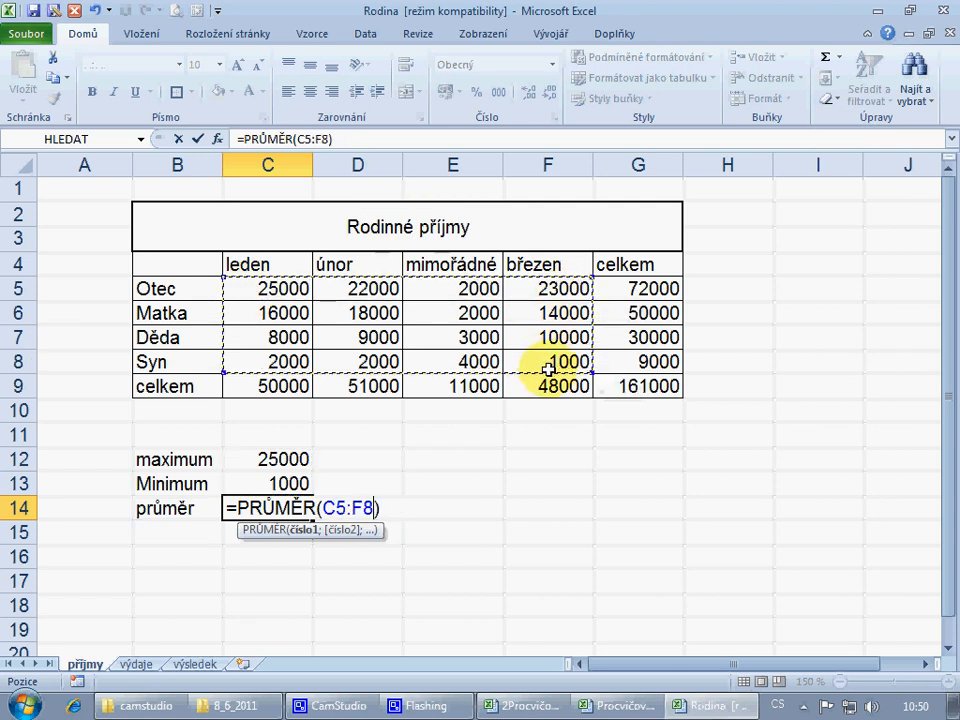
key(Return)
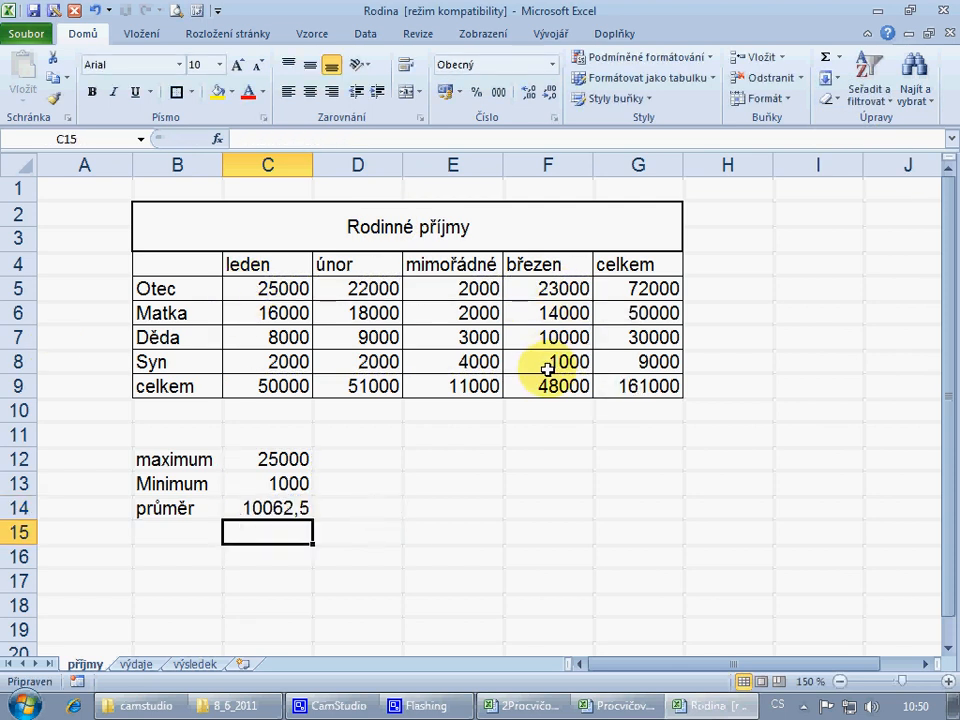